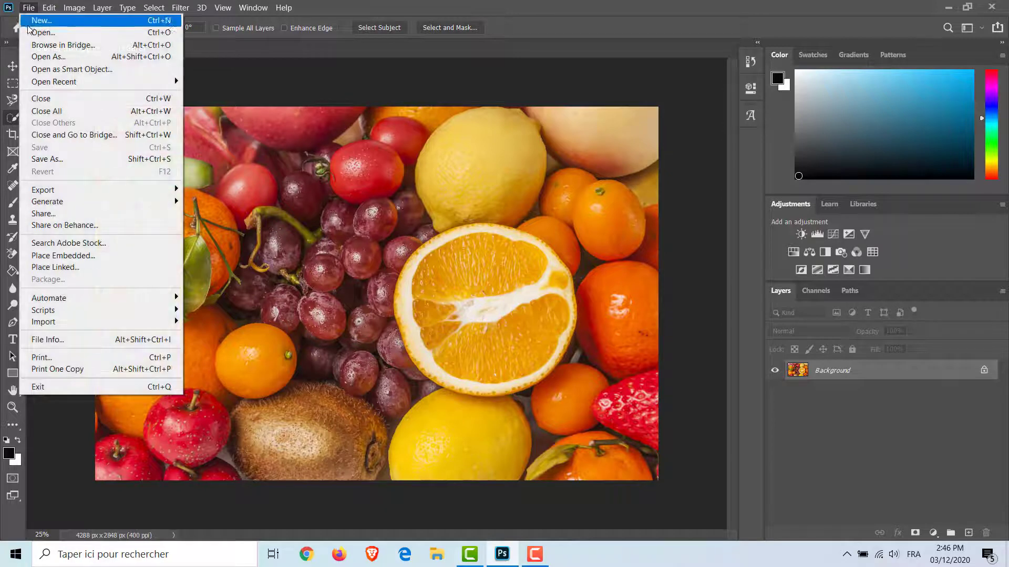
# Step: Open the surprised-happy-girl-pointing-left image from the Projet 5 travail final folder
pyautogui.click(27, 31)
pyautogui.click(222, 198)
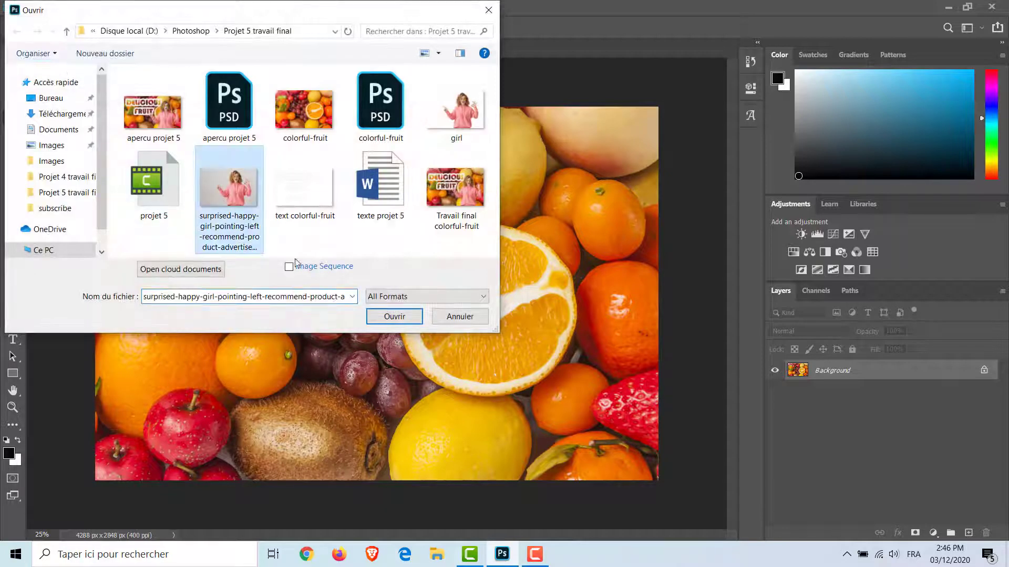
pyautogui.click(389, 317)
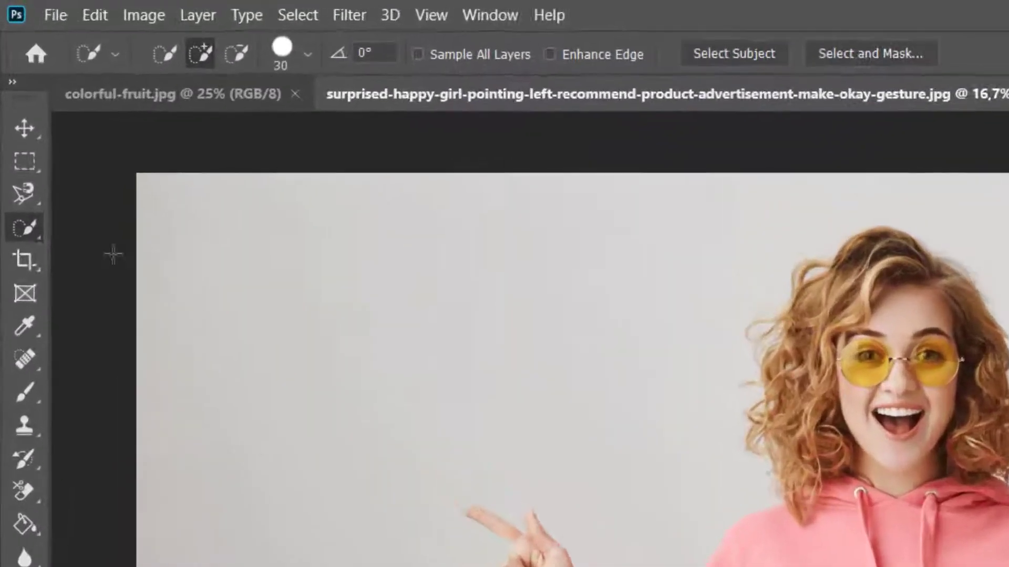
# Step: Select the girl's hoodie, arms, hands, face and hair with the Quick Selection tool in add mode
pyautogui.rightClick(20, 244)
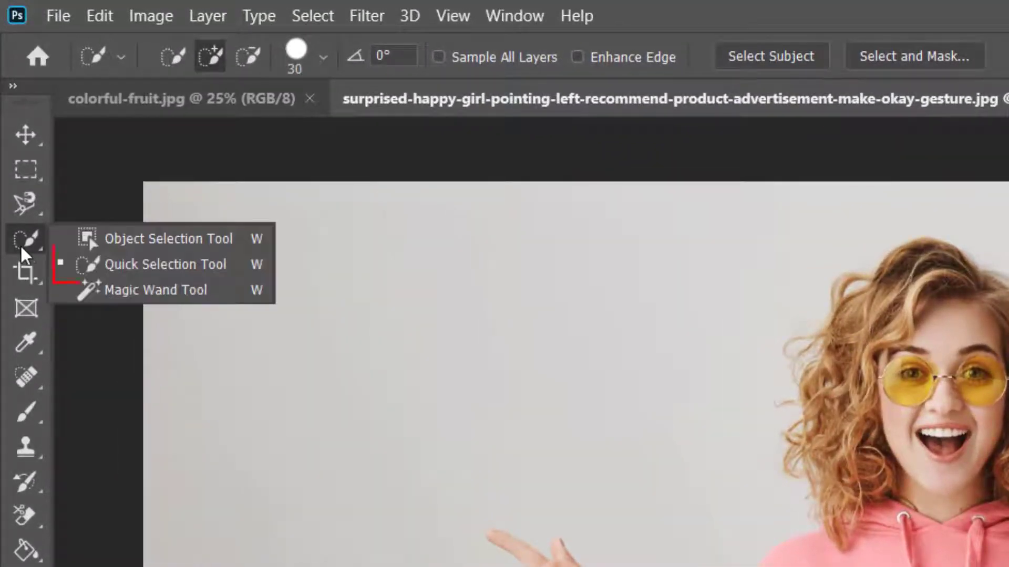
pyautogui.click(55, 262)
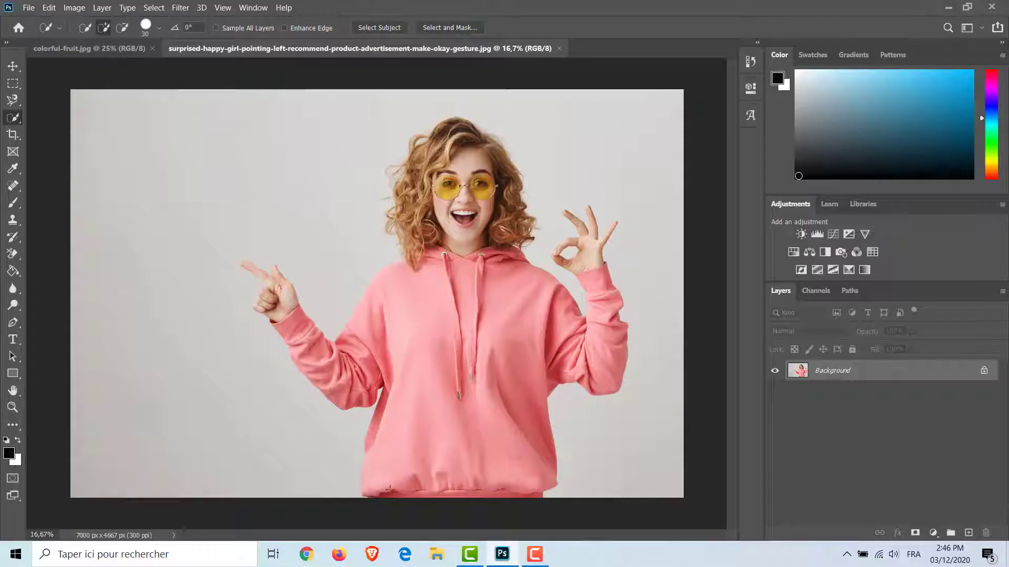
pyautogui.moveTo(389, 490)
pyautogui.mouseDown()
pyautogui.moveTo(399, 383)
pyautogui.moveTo(389, 371)
pyautogui.moveTo(393, 383)
pyautogui.moveTo(354, 368)
pyautogui.moveTo(334, 388)
pyautogui.moveTo(259, 305)
pyautogui.moveTo(281, 298)
pyautogui.moveTo(276, 276)
pyautogui.moveTo(243, 264)
pyautogui.mouseUp()
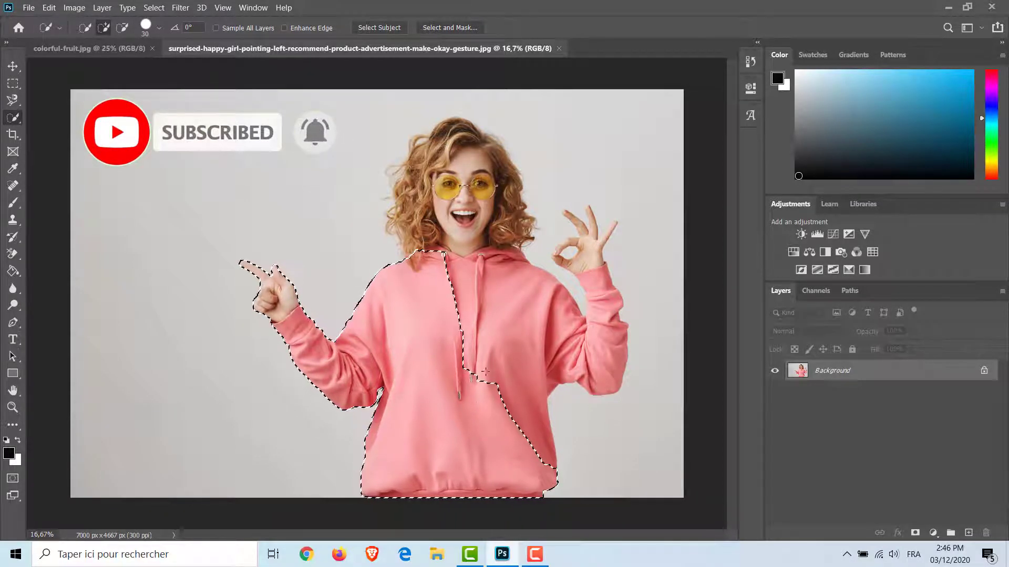
pyautogui.moveTo(512, 336)
pyautogui.mouseDown()
pyautogui.moveTo(592, 368)
pyautogui.moveTo(604, 318)
pyautogui.moveTo(592, 260)
pyautogui.moveTo(616, 223)
pyautogui.moveTo(596, 236)
pyautogui.moveTo(587, 209)
pyautogui.moveTo(589, 242)
pyautogui.moveTo(570, 216)
pyautogui.mouseUp()
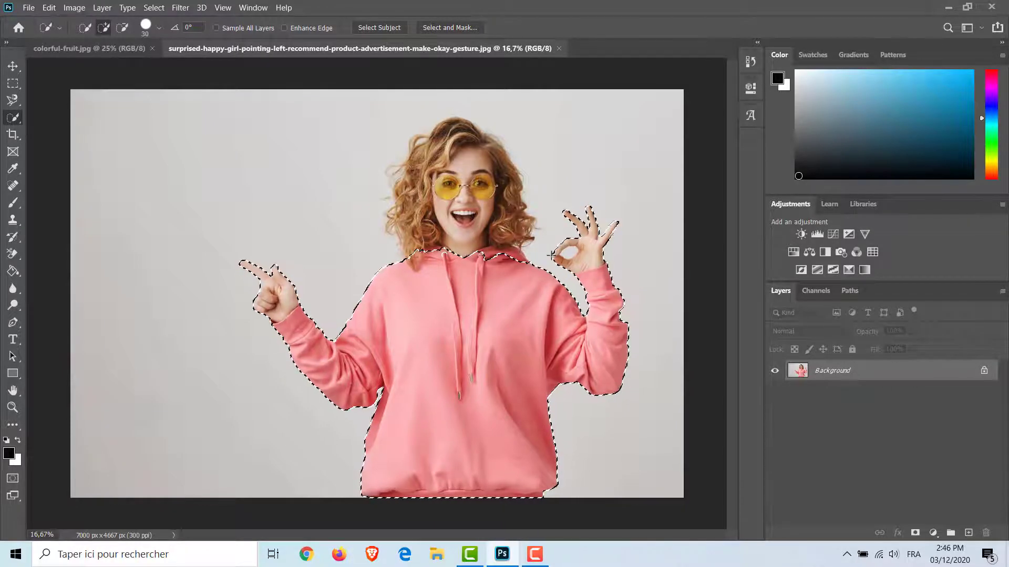
pyautogui.moveTo(559, 253); pyautogui.dragTo(564, 261)
pyautogui.moveTo(430, 259)
pyautogui.mouseDown()
pyautogui.moveTo(422, 176)
pyautogui.moveTo(507, 195)
pyautogui.mouseUp()
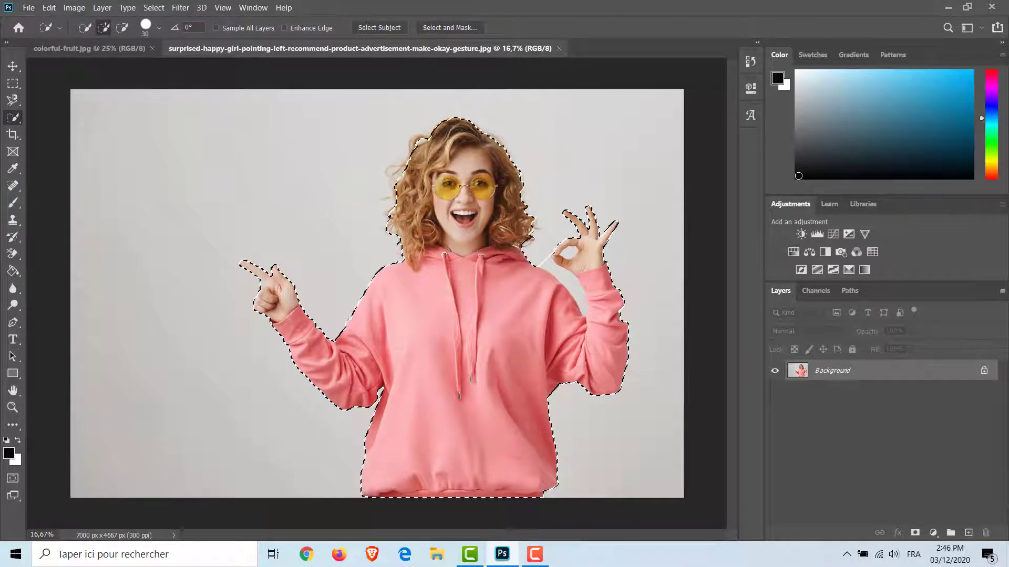
pyautogui.moveTo(387, 223)
pyautogui.mouseDown()
pyautogui.moveTo(405, 154)
pyautogui.moveTo(433, 125)
pyautogui.moveTo(503, 150)
pyautogui.moveTo(528, 201)
pyautogui.mouseUp()
# Step: Subtract the excess background from the selection, including the areas beside her hair and inside the OK-gesture fingers
pyautogui.press('alt')
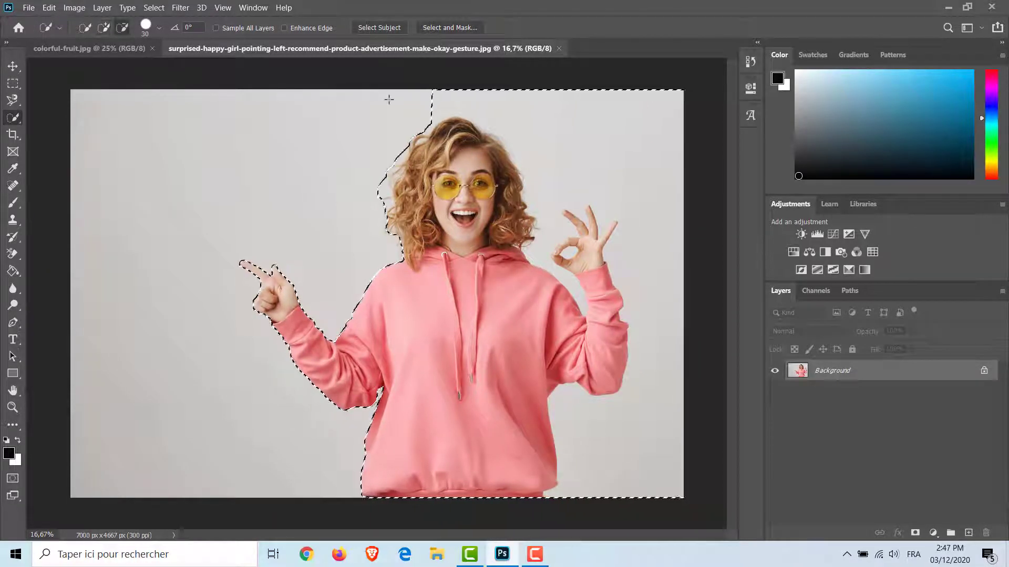
pyautogui.moveTo(387, 99)
pyautogui.mouseDown()
pyautogui.moveTo(619, 158)
pyautogui.moveTo(652, 388)
pyautogui.mouseUp()
pyautogui.moveTo(544, 198); pyautogui.dragTo(550, 236)
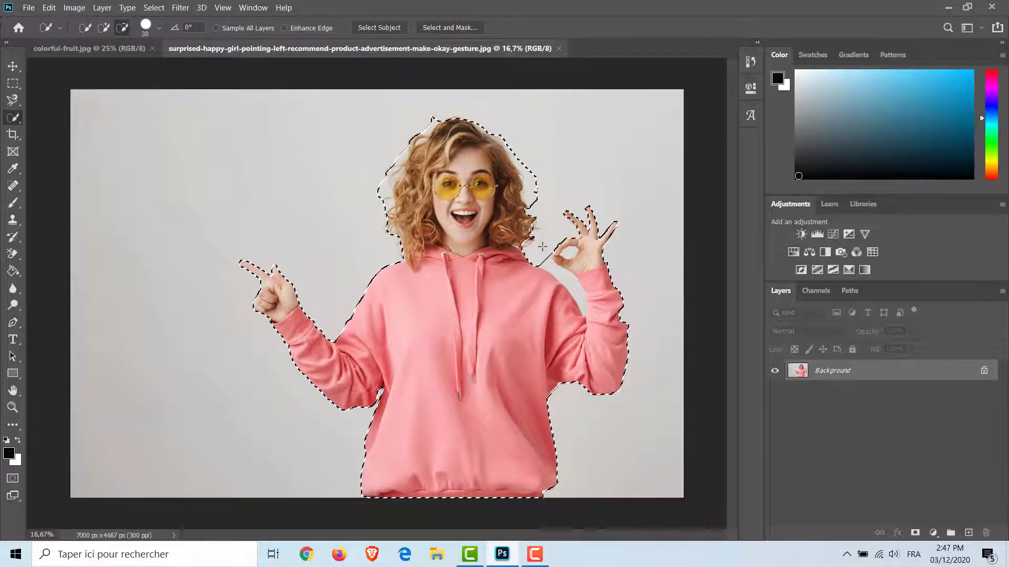
pyautogui.click(570, 253)
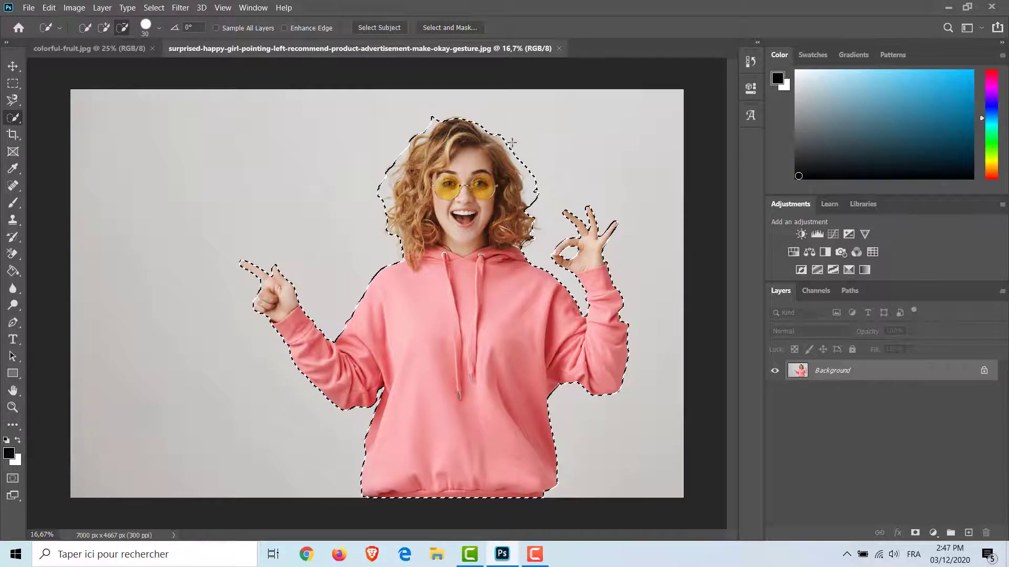
pyautogui.moveTo(530, 168); pyautogui.dragTo(532, 182)
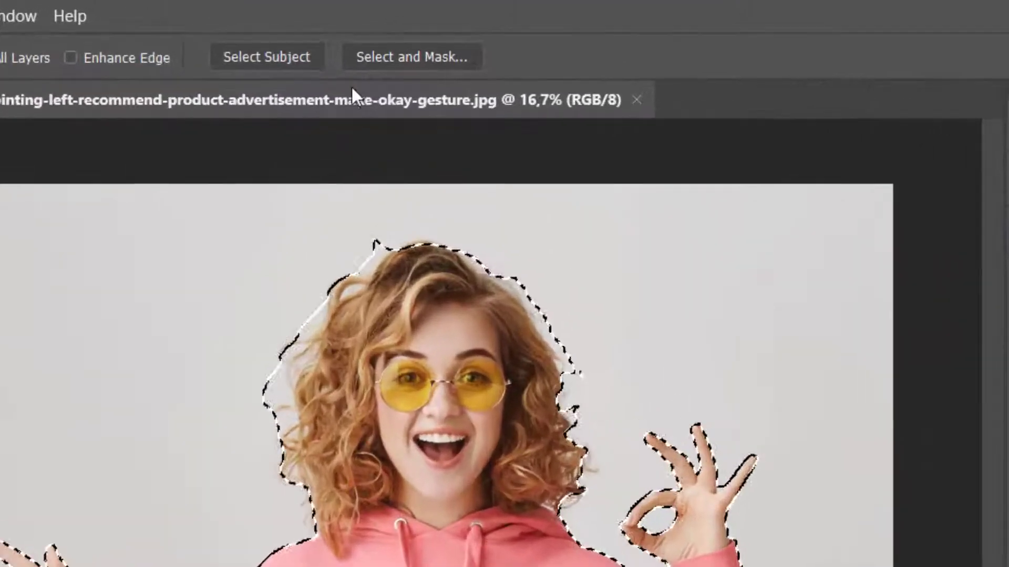
# Step: Open Select and Mask for the current selection and preview it in the Overlay view mode
pyautogui.click(359, 59)
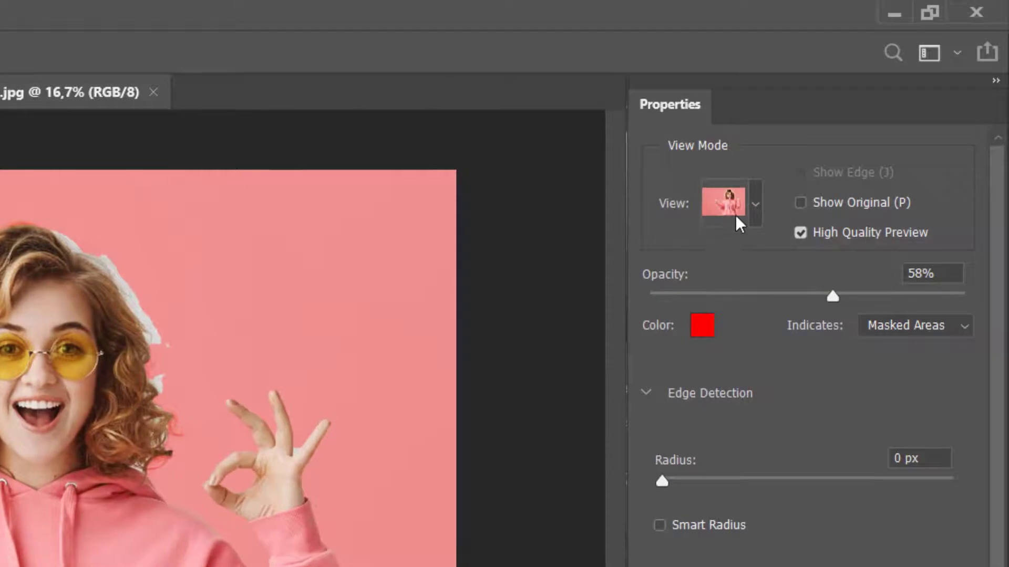
pyautogui.click(894, 111)
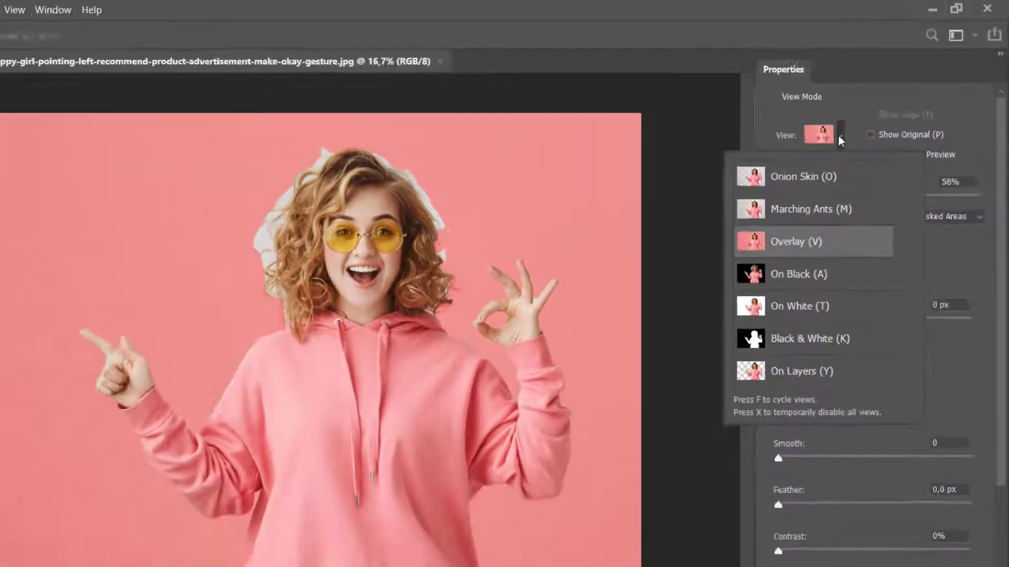
pyautogui.click(755, 206)
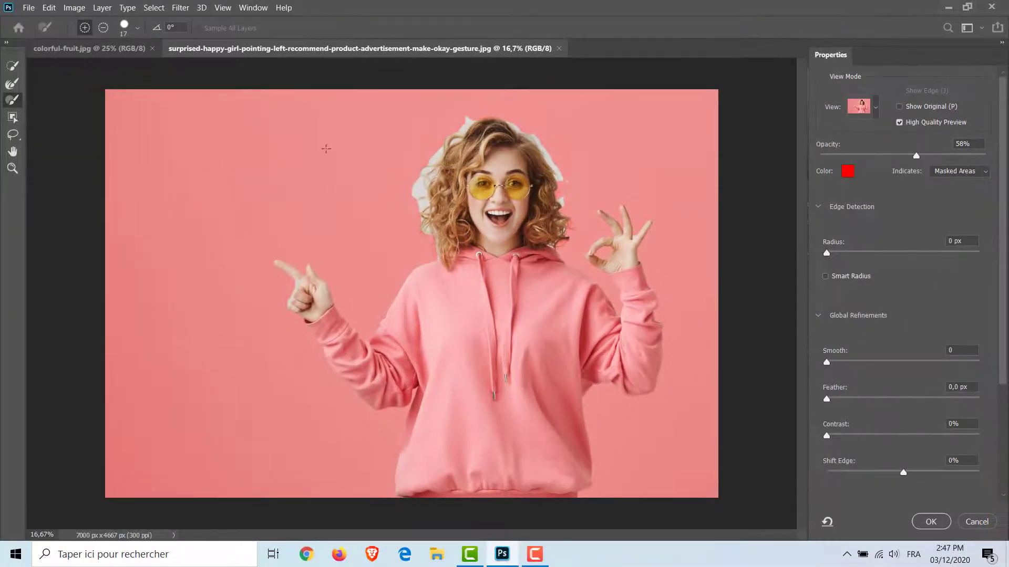
# Step: Set the Refine Edge Brush to 194 px and paint along the outer edge of the girl's hair
pyautogui.click(15, 88)
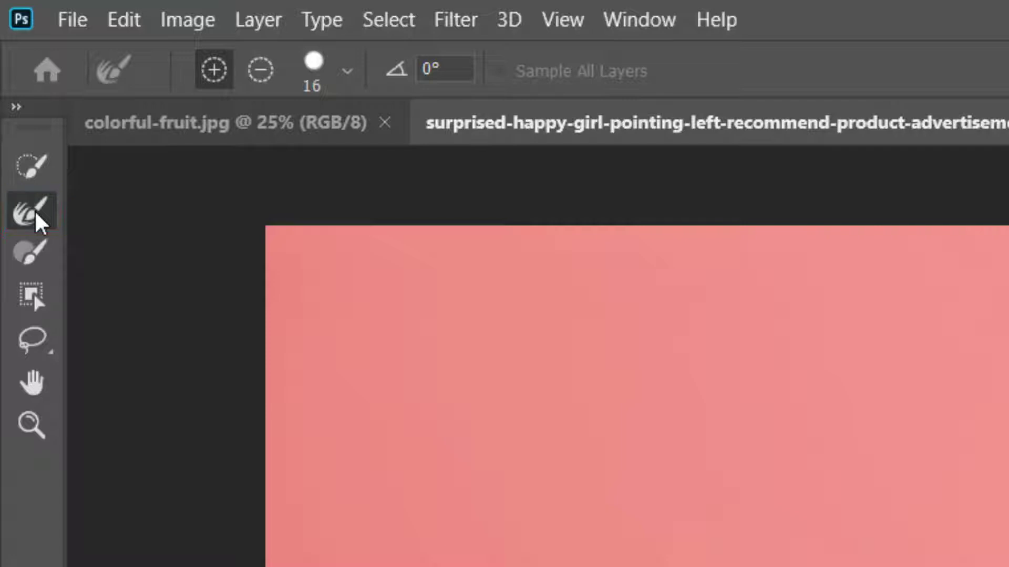
pyautogui.click(347, 72)
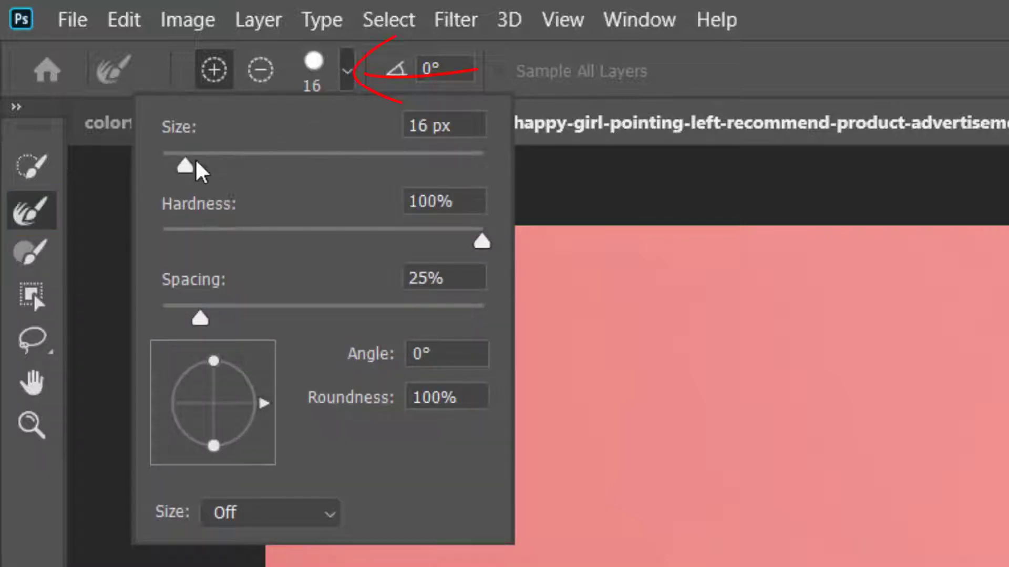
pyautogui.moveTo(188, 168); pyautogui.dragTo(401, 175)
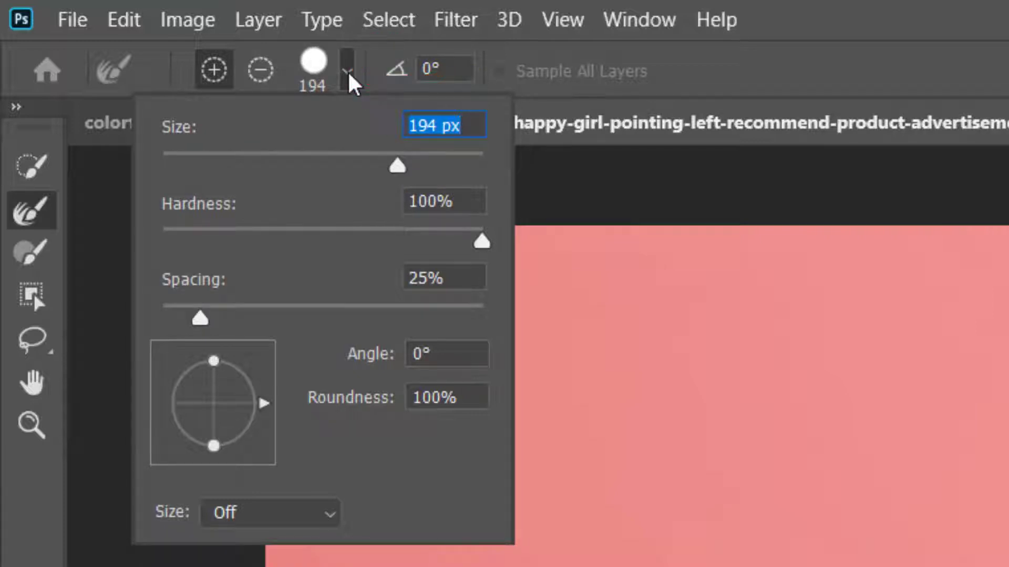
pyautogui.press('Return')
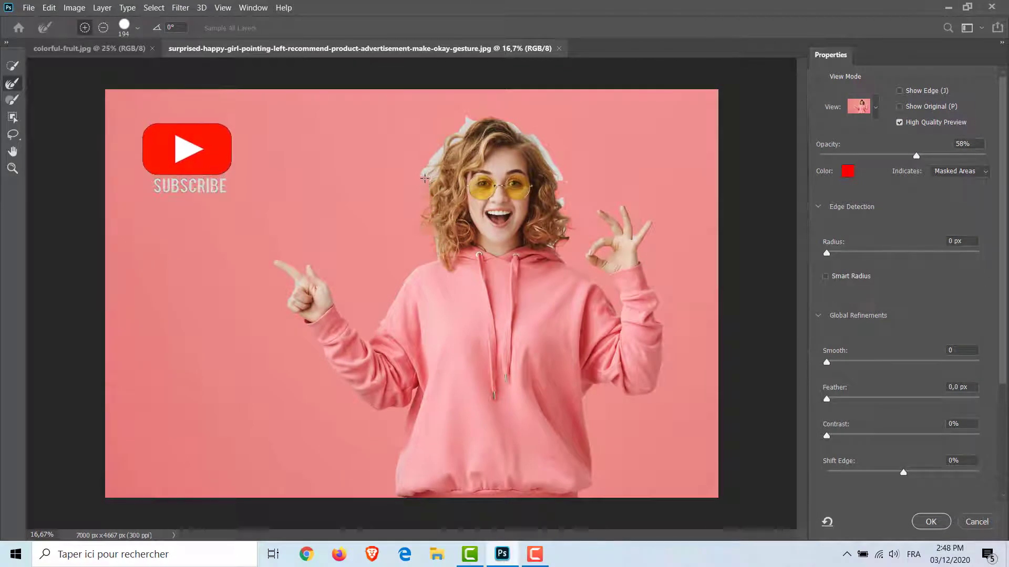
pyautogui.moveTo(434, 168)
pyautogui.mouseDown()
pyautogui.moveTo(476, 120)
pyautogui.moveTo(505, 115)
pyautogui.moveTo(519, 130)
pyautogui.moveTo(556, 136)
pyautogui.moveTo(532, 137)
pyautogui.moveTo(562, 201)
pyautogui.mouseUp()
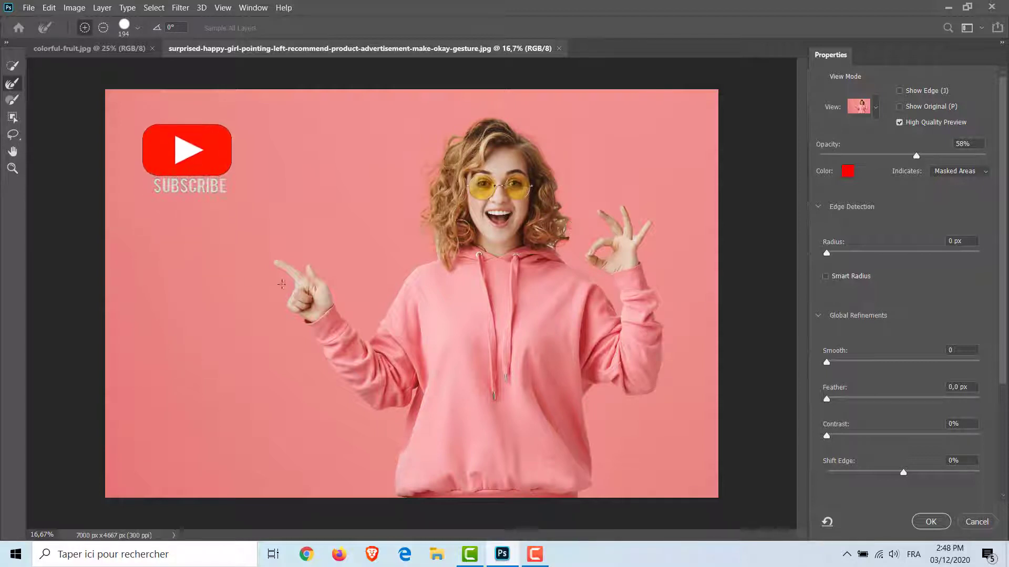
# Step: Refine the remaining hair edges on both sides of the face and above the hood with the Refine Edge Brush at 50% zoom
pyautogui.click(13, 169)
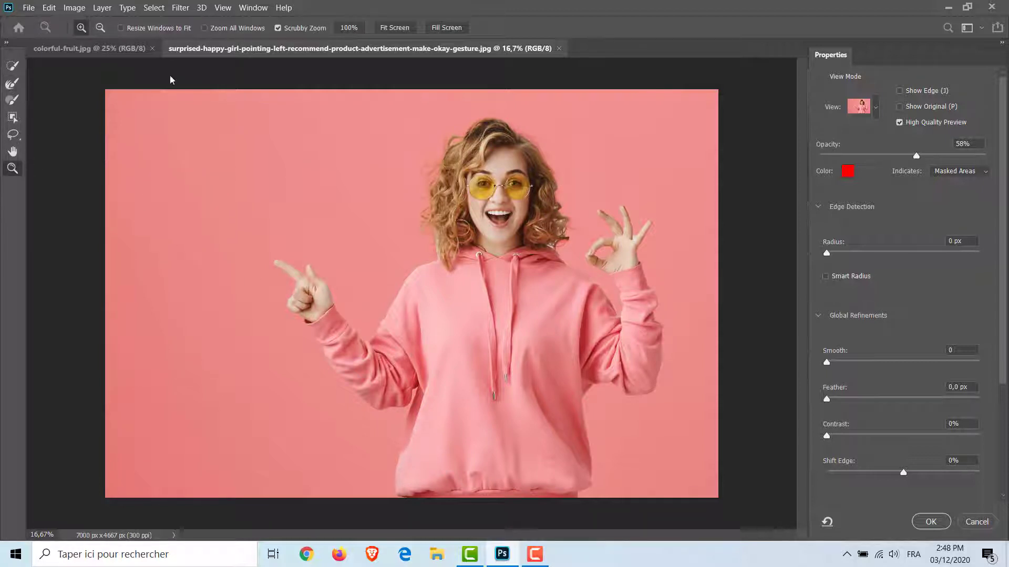
pyautogui.click(618, 262)
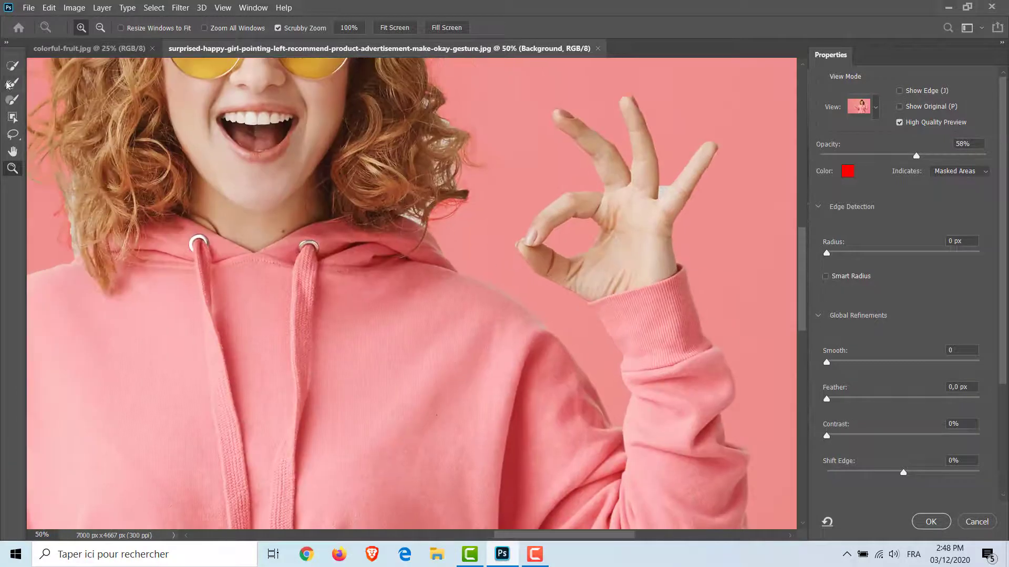
pyautogui.click(11, 84)
pyautogui.scroll(2, 578, 236)
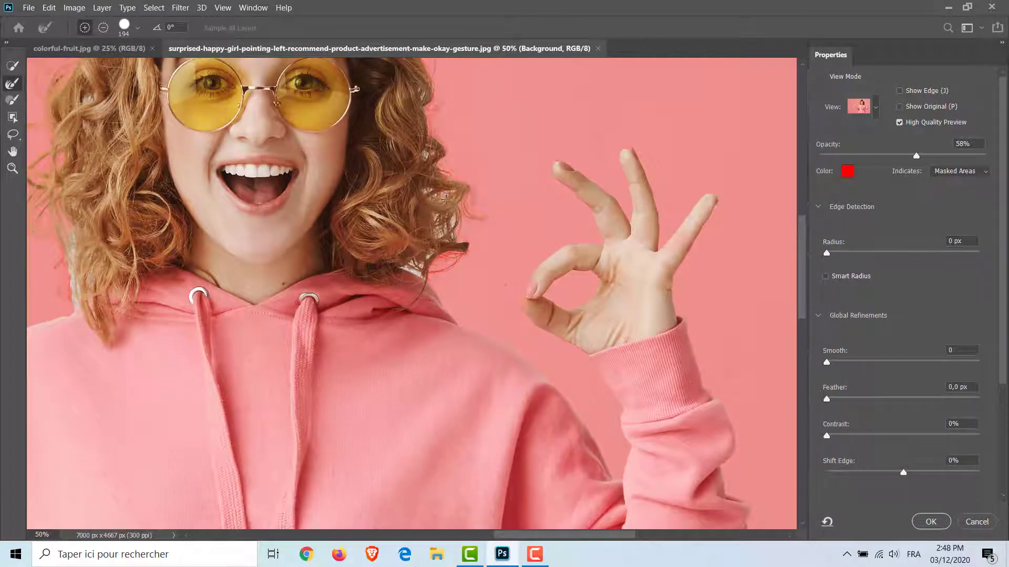
pyautogui.scroll(3, 456, 227)
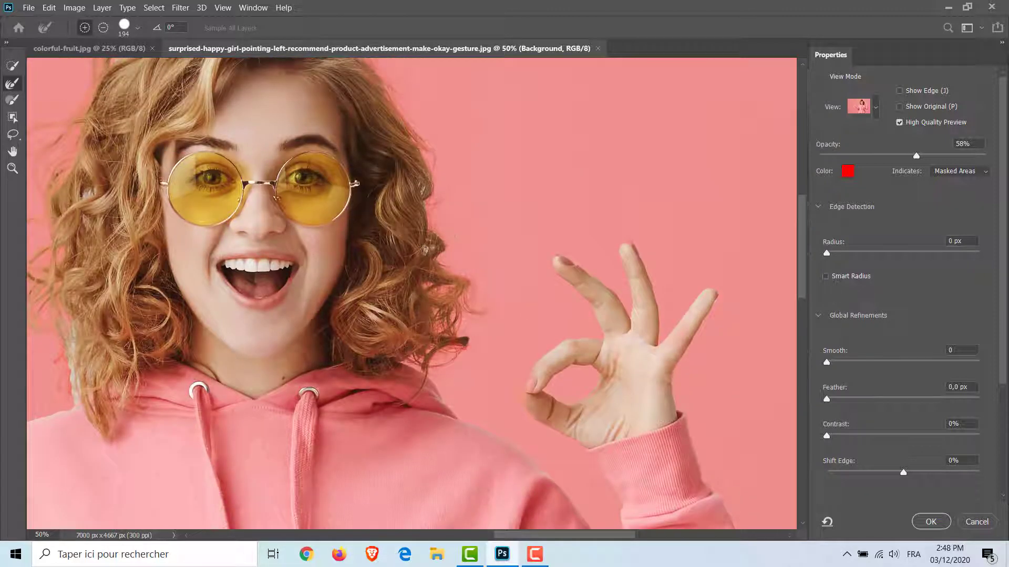
pyautogui.hscroll(-8, 531, 200)
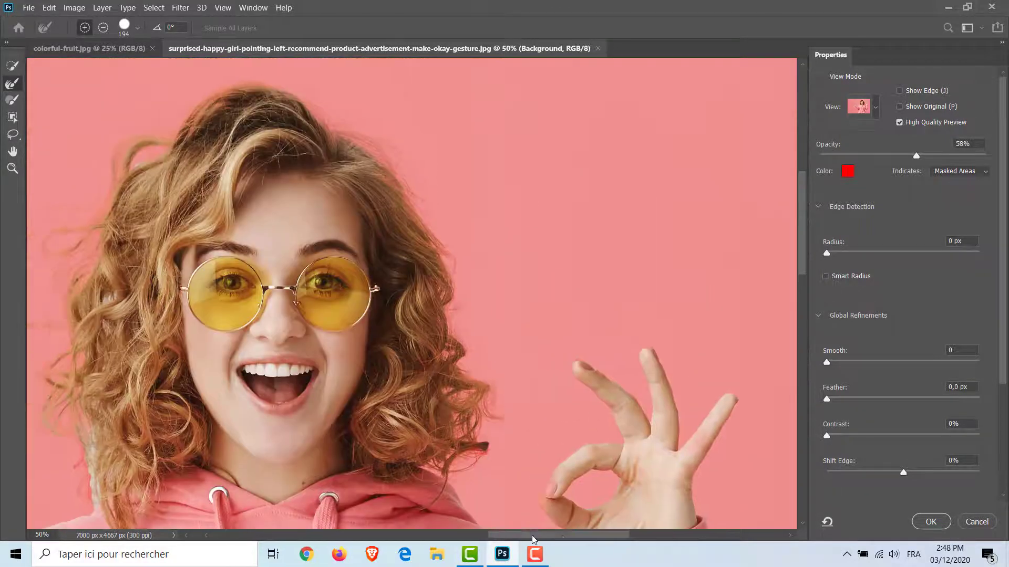
pyautogui.scroll(-2, 326, 294)
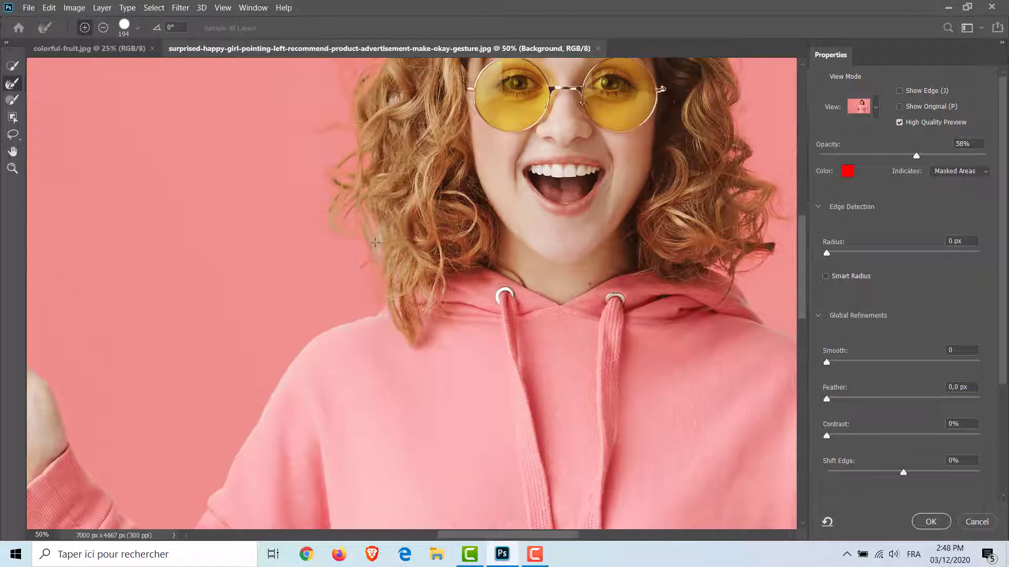
pyautogui.scroll(-3, 362, 406)
# Step: Clean up the mask edge around the knuckles of the pointing hand with the Refine Edge Brush
pyautogui.hscroll(-8, 315, 378)
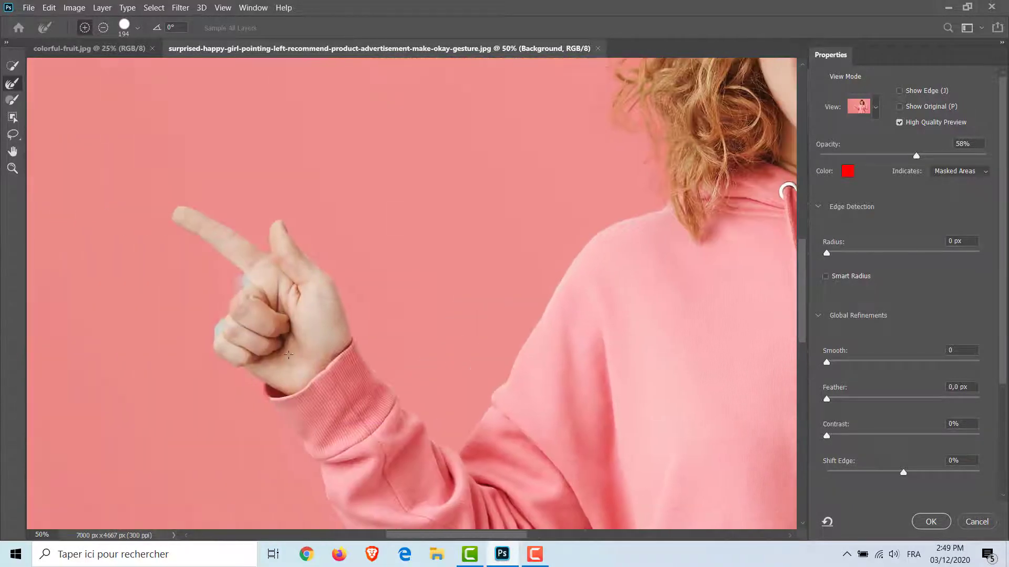
pyautogui.moveTo(207, 311)
pyautogui.mouseDown()
pyautogui.moveTo(242, 265)
pyautogui.moveTo(232, 314)
pyautogui.mouseUp()
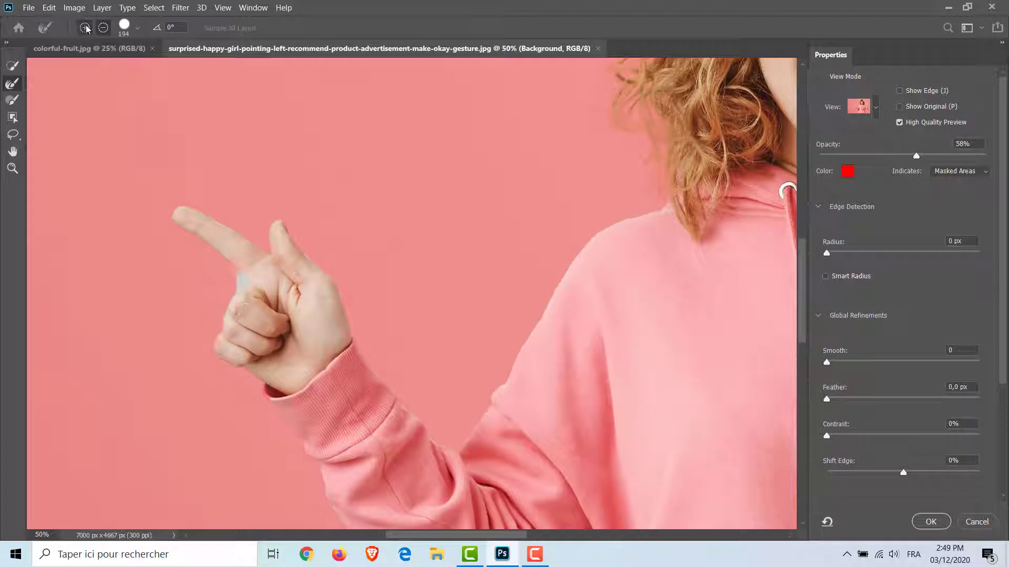
pyautogui.click(227, 280)
pyautogui.scroll(-9, 388, 353)
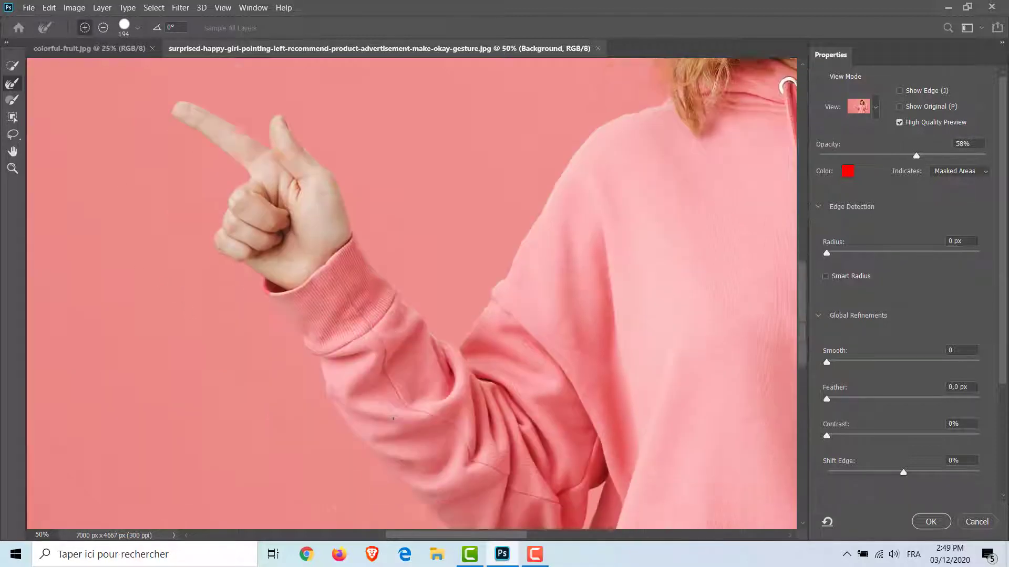
pyautogui.moveTo(474, 535); pyautogui.dragTo(594, 533)
pyautogui.scroll(2, 765, 364)
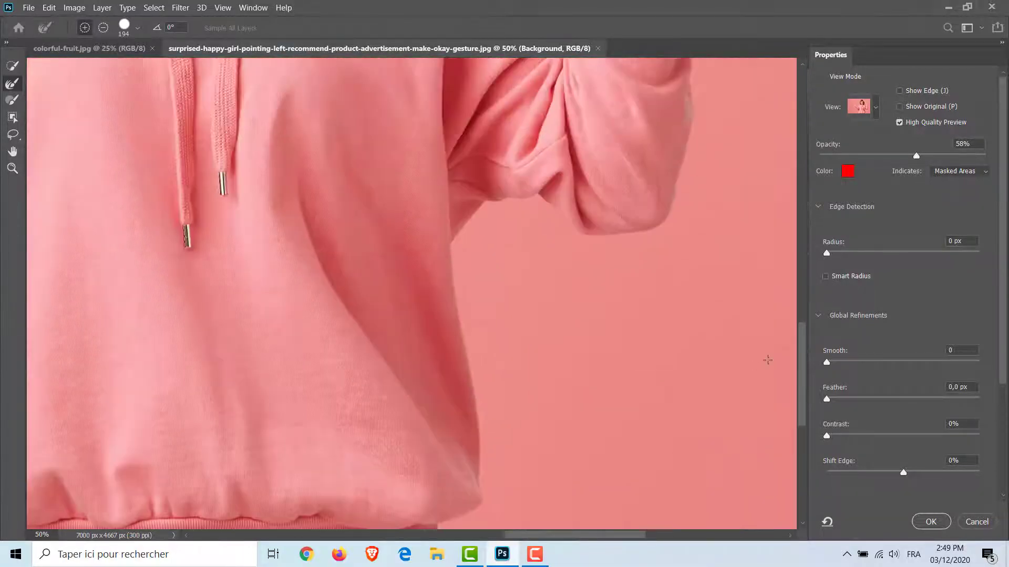
pyautogui.moveTo(804, 361); pyautogui.dragTo(787, 211)
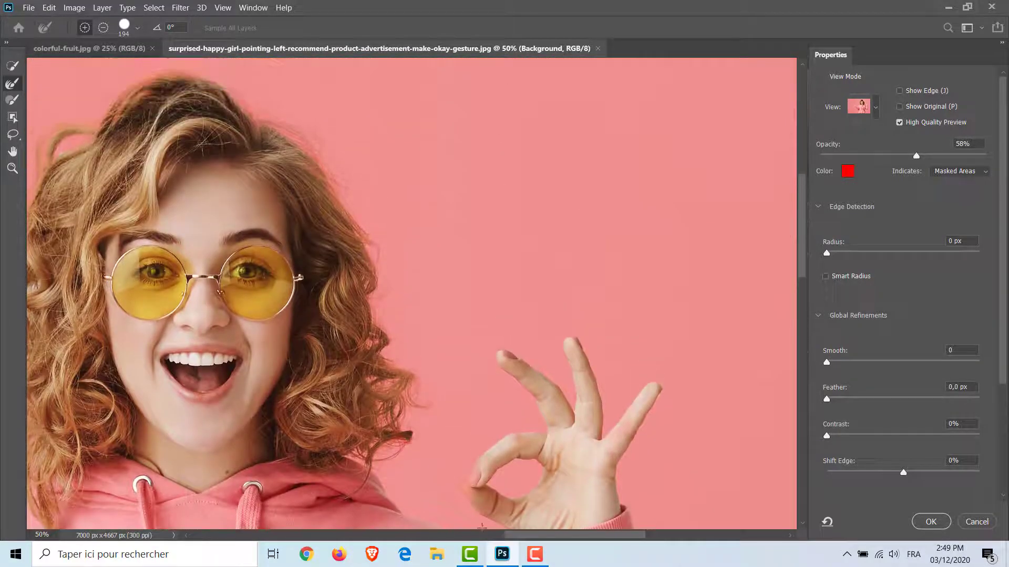
# Step: Try the 169 px Brush tool by adding a patch between the pointing hand and the shoulder, and subtract it from the selection again
pyautogui.click(13, 169)
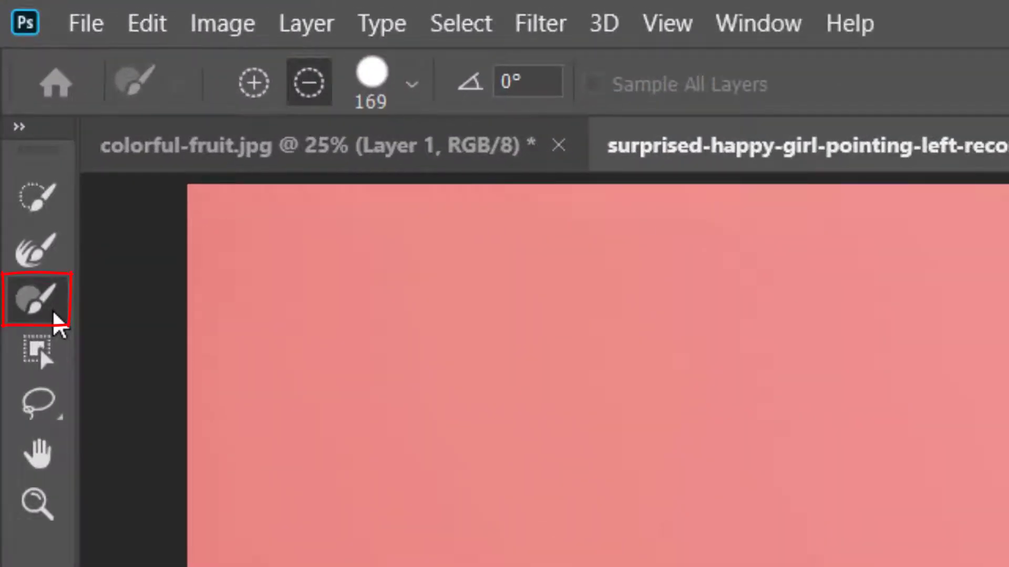
pyautogui.click(250, 95)
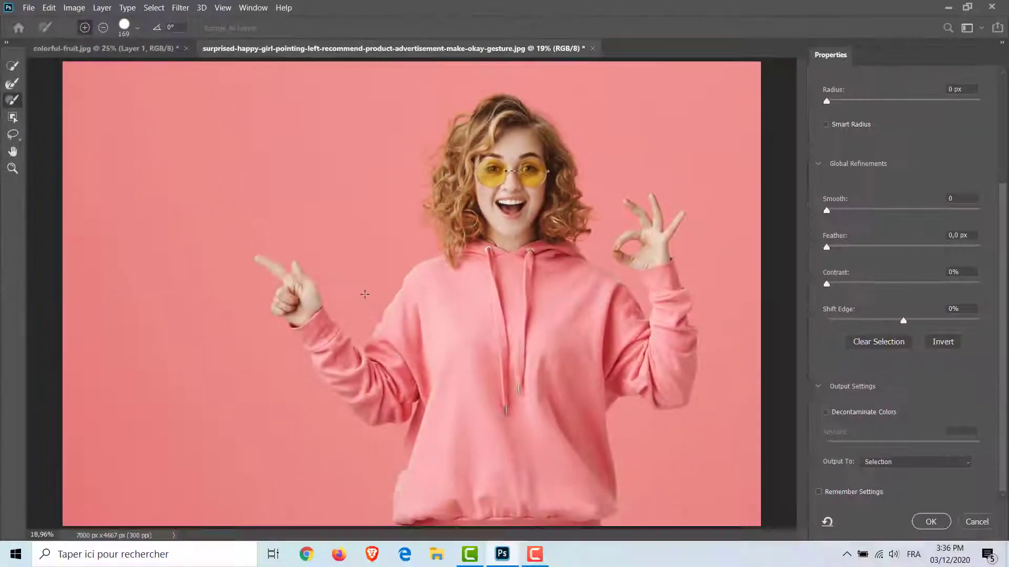
pyautogui.moveTo(641, 505); pyautogui.dragTo(678, 495)
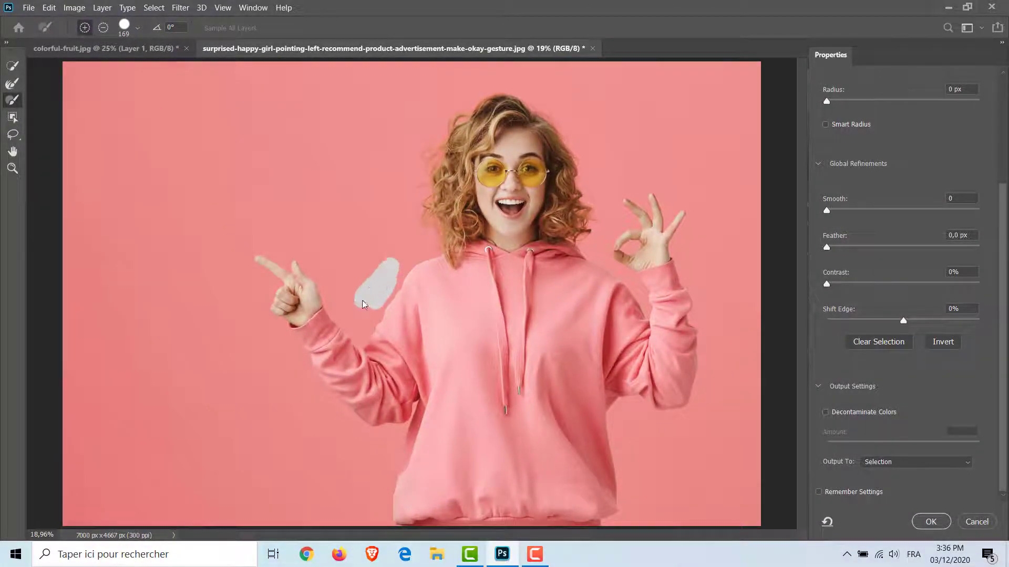
pyautogui.click(103, 27)
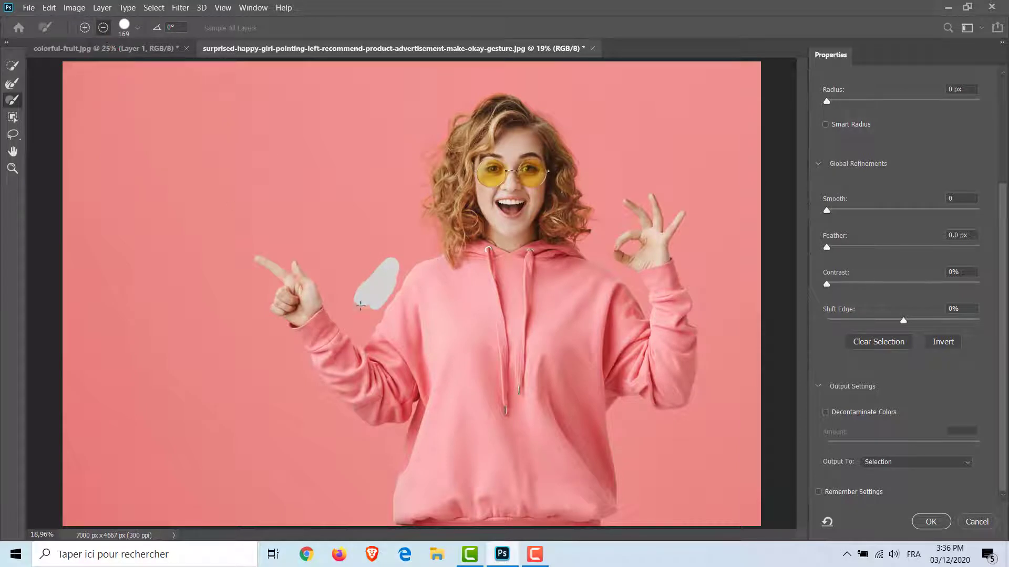
pyautogui.moveTo(360, 306); pyautogui.dragTo(372, 300)
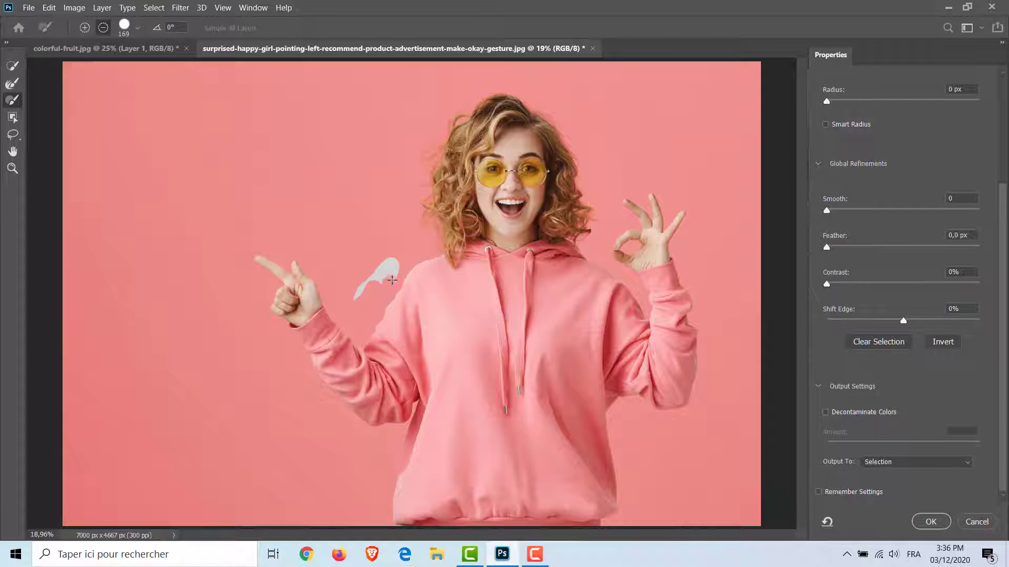
pyautogui.moveTo(398, 260); pyautogui.dragTo(359, 290)
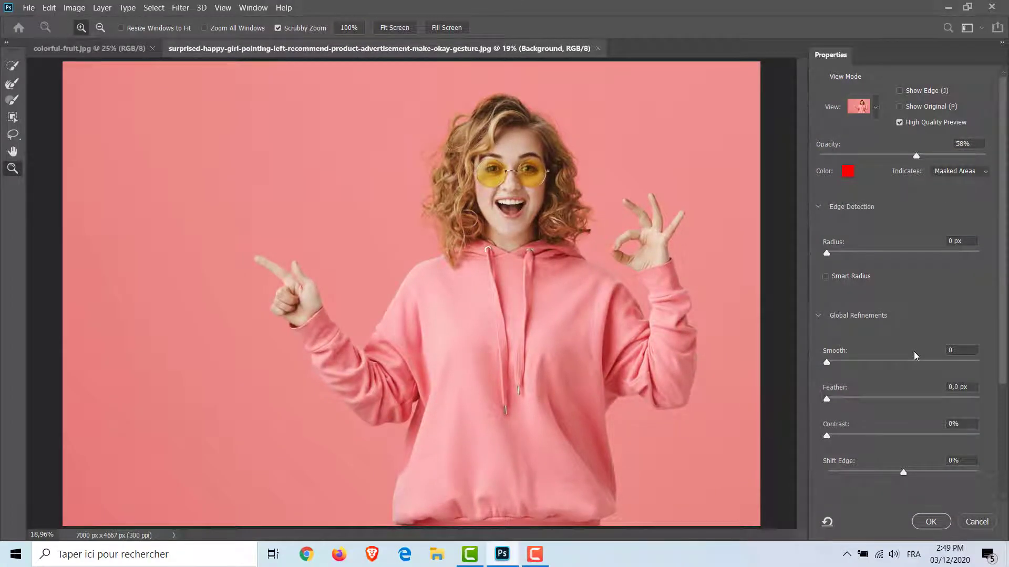
# Step: Output the refined mask as a Selection and finish Select and Mask
pyautogui.scroll(-5, 914, 356)
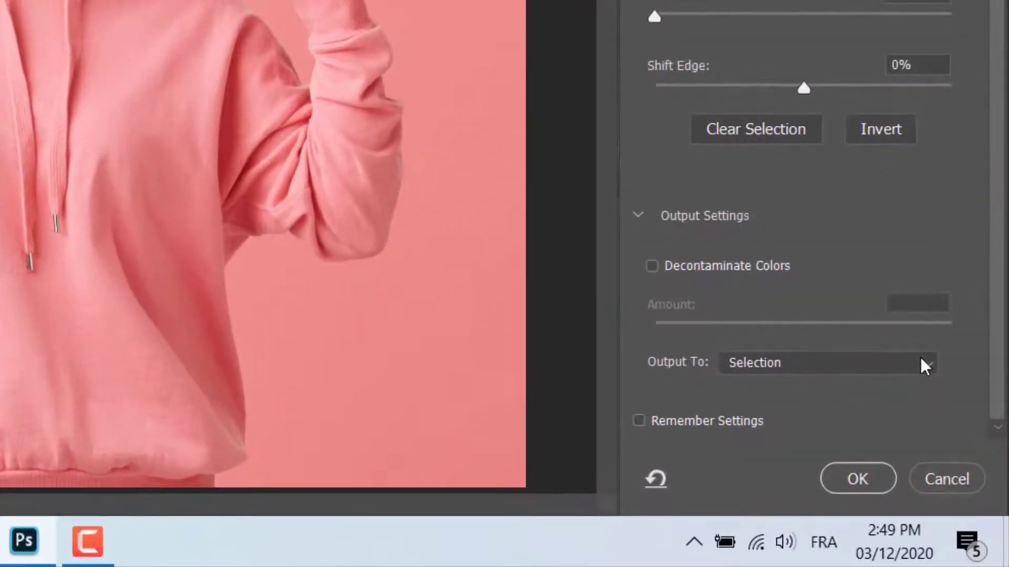
pyautogui.click(965, 477)
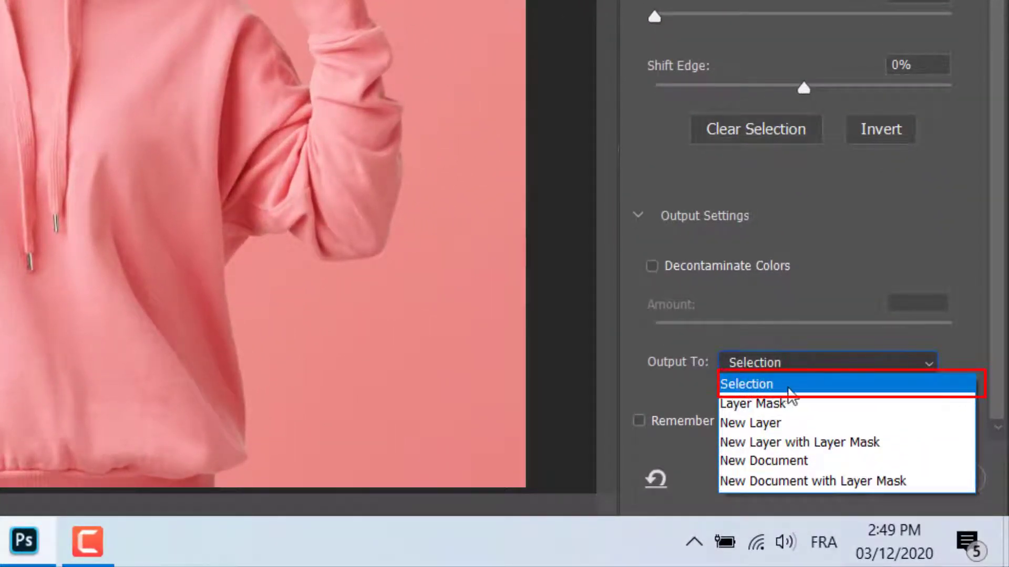
pyautogui.click(795, 389)
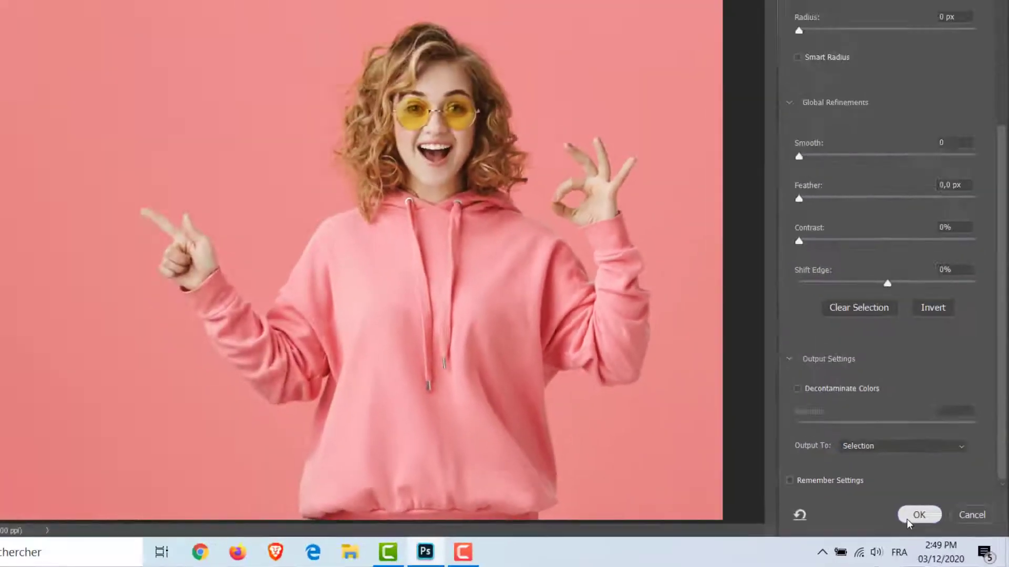
pyautogui.click(858, 479)
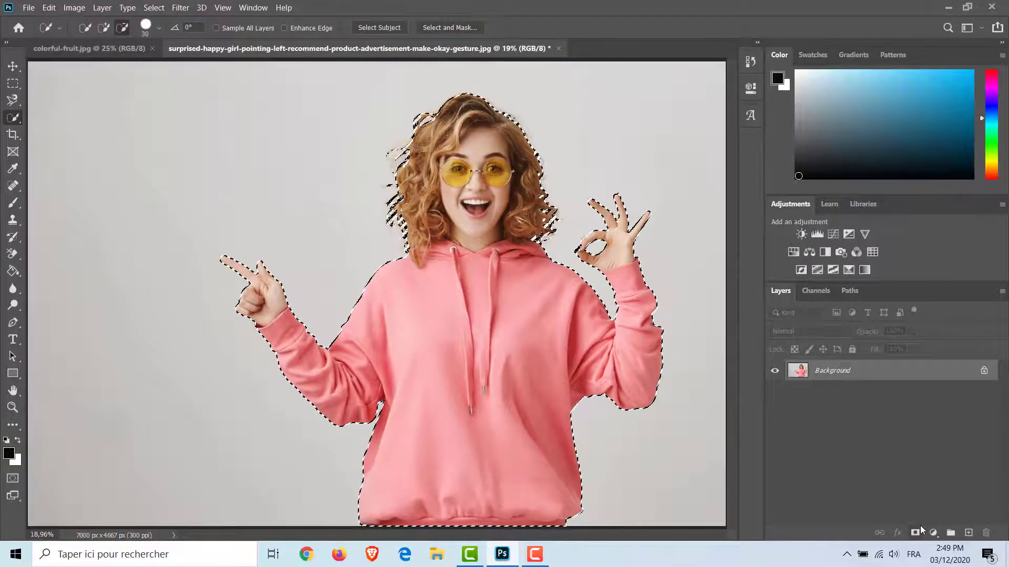
# Step: Move the selected girl into colorful-fruit.jpg and transform her to 50.50% scale, standing on the image's bottom edge right of centre
pyautogui.click(13, 66)
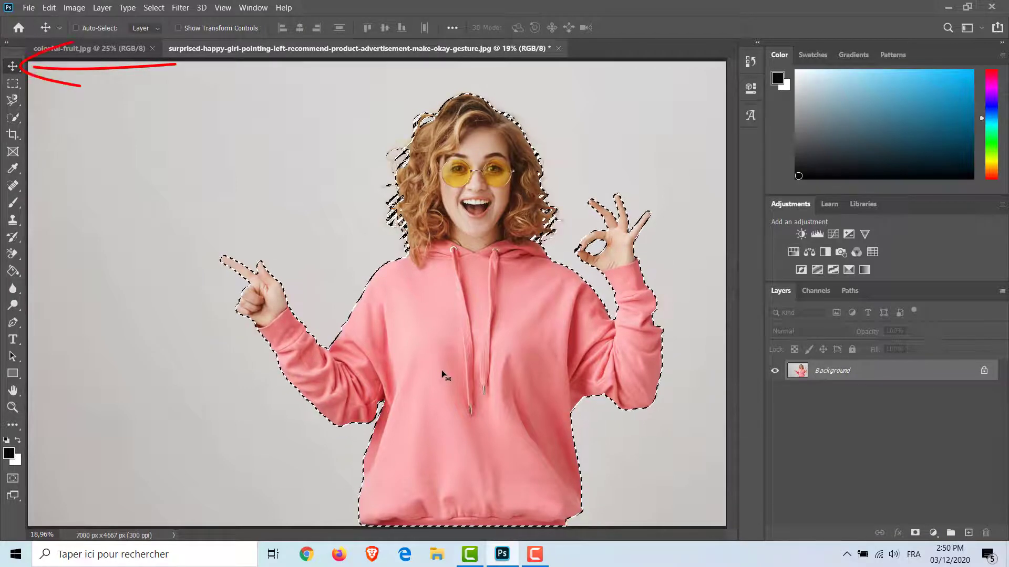
pyautogui.moveTo(443, 377); pyautogui.dragTo(450, 319)
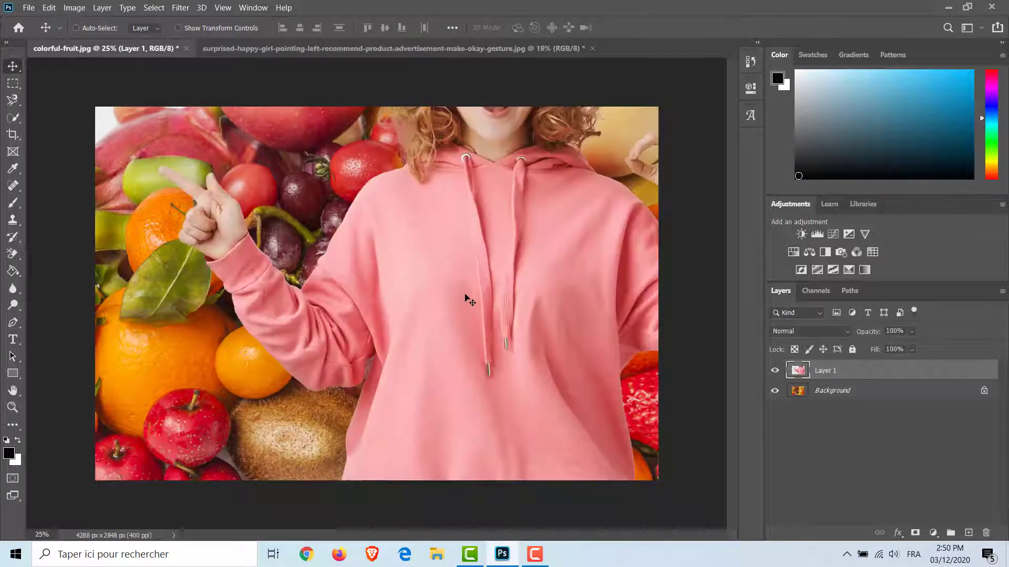
pyautogui.hotkey('ctrl', 't')
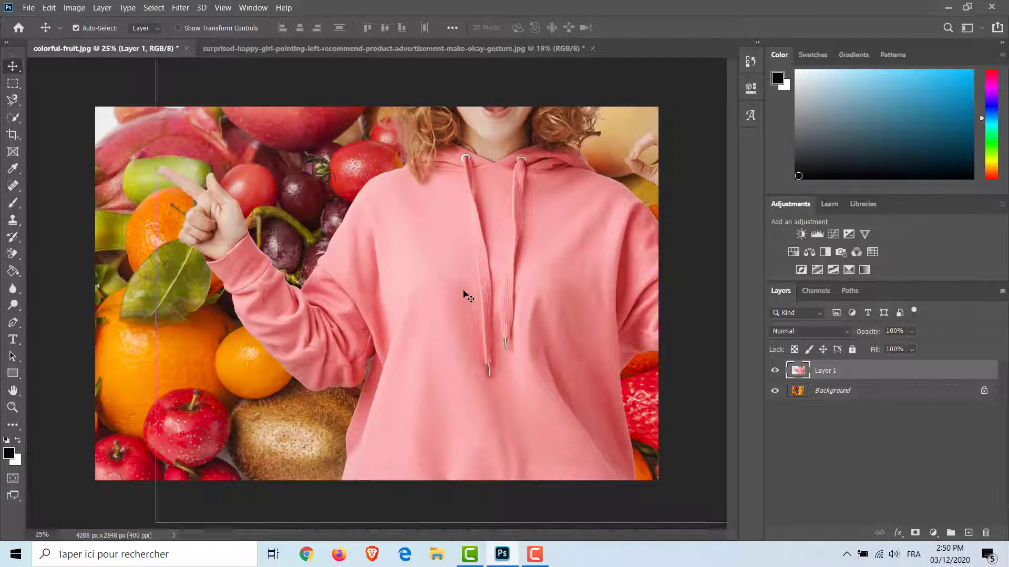
pyautogui.moveTo(424, 216); pyautogui.dragTo(399, 388)
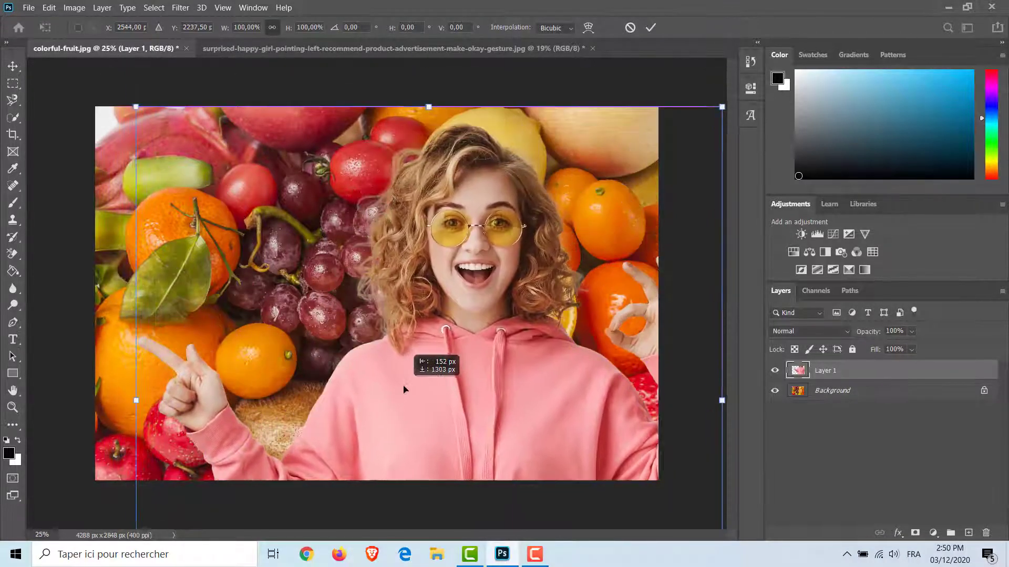
pyautogui.moveTo(136, 108); pyautogui.dragTo(426, 398)
pyautogui.moveTo(576, 468); pyautogui.dragTo(491, 254)
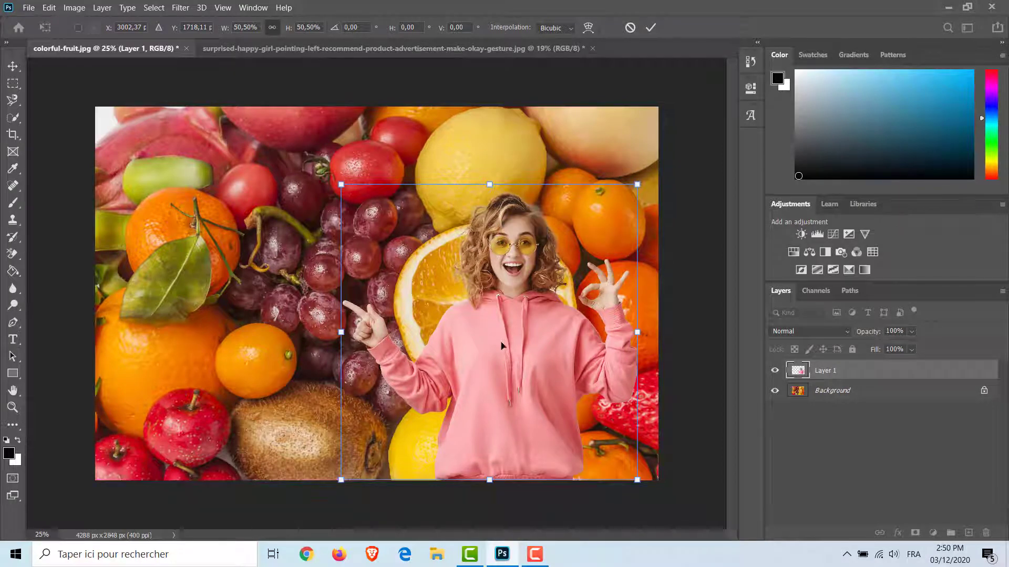
pyautogui.moveTo(511, 398); pyautogui.dragTo(512, 397)
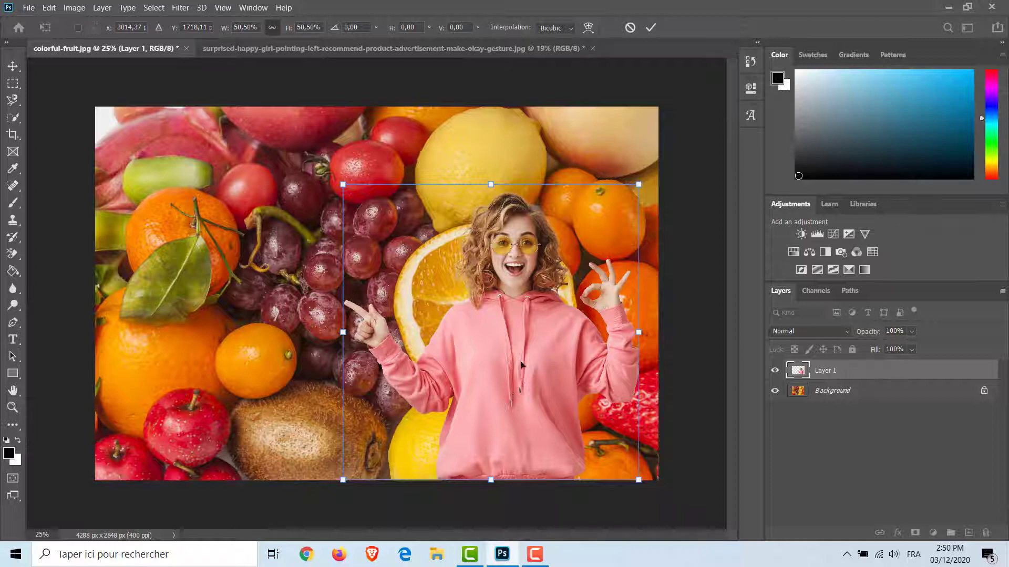
pyautogui.click(651, 28)
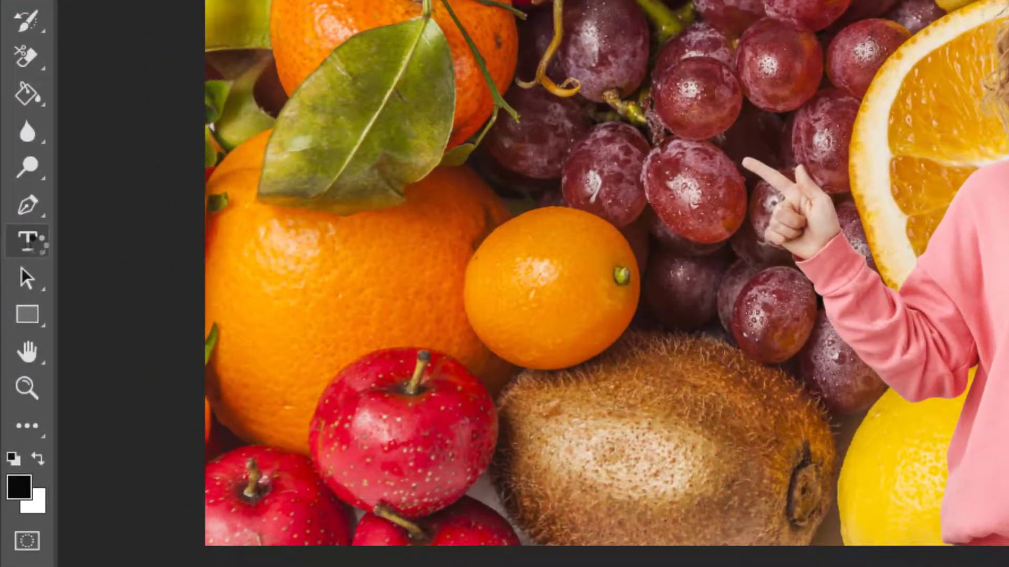
# Step: Add the two-line horizontal text "DELICIOUS" / "FRUIT" in Bauhaus 93 at 100 pt and place it beside the girl over the fruit
pyautogui.rightClick(15, 340)
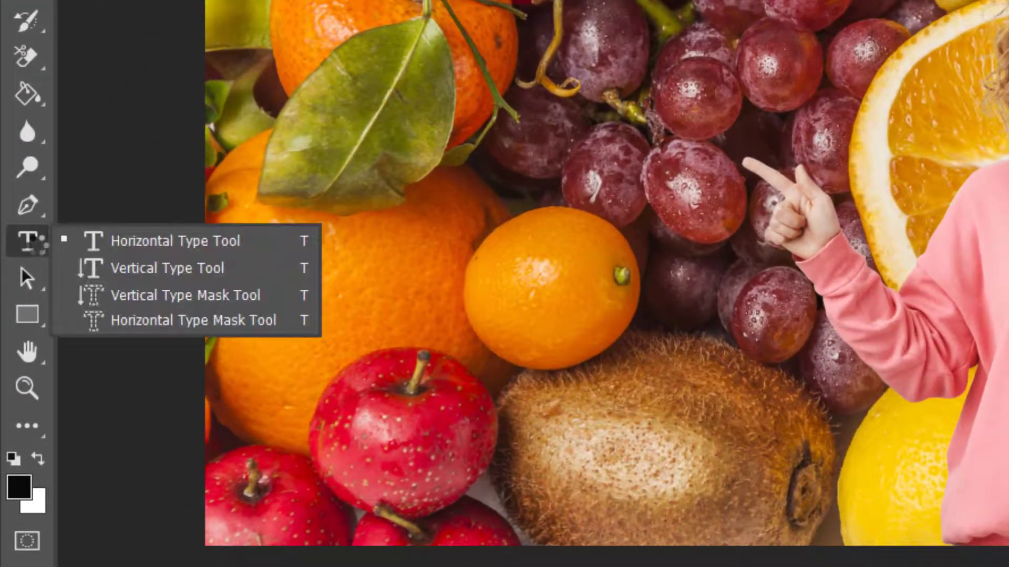
pyautogui.click(92, 240)
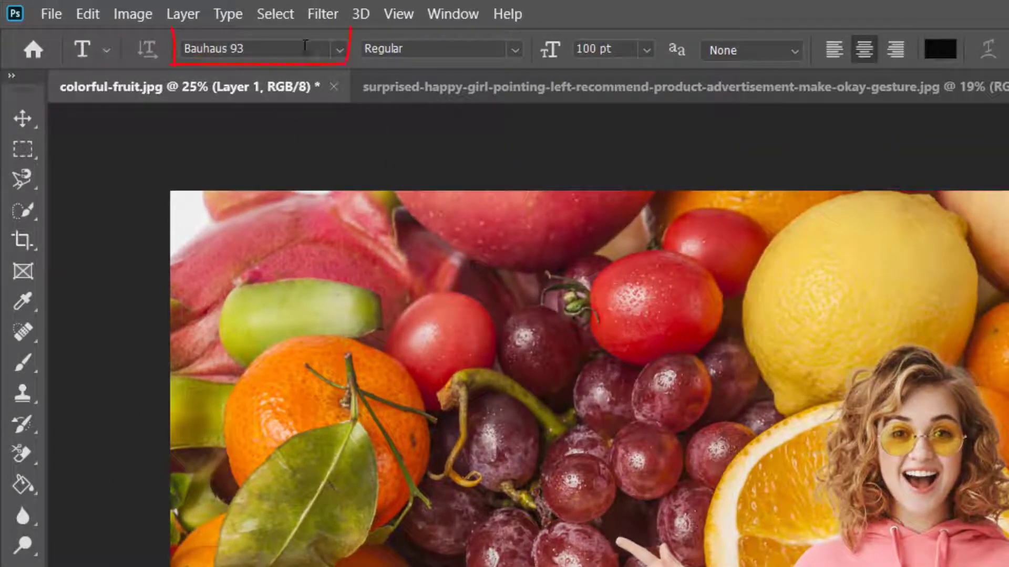
pyautogui.click(339, 50)
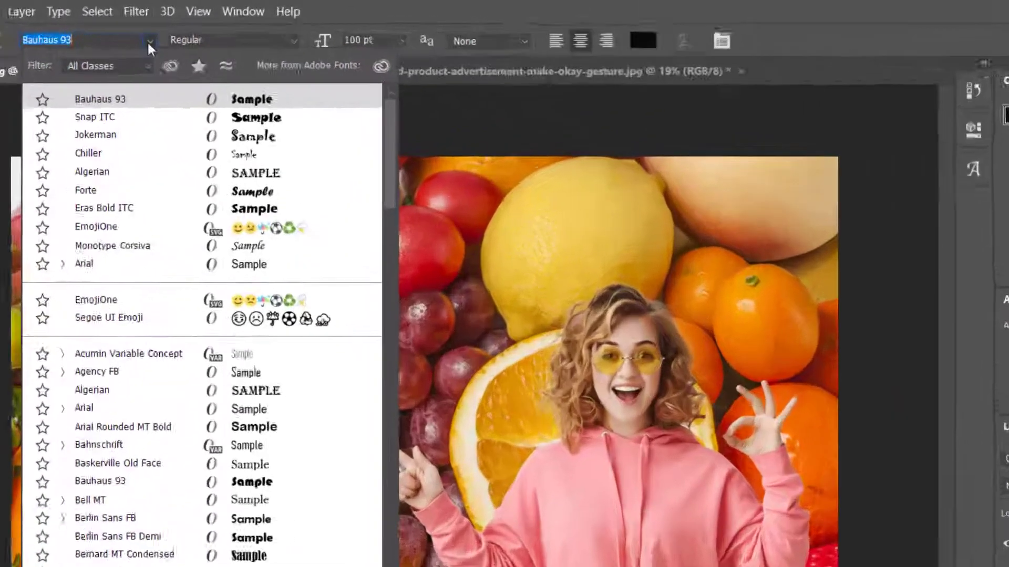
pyautogui.click(189, 32)
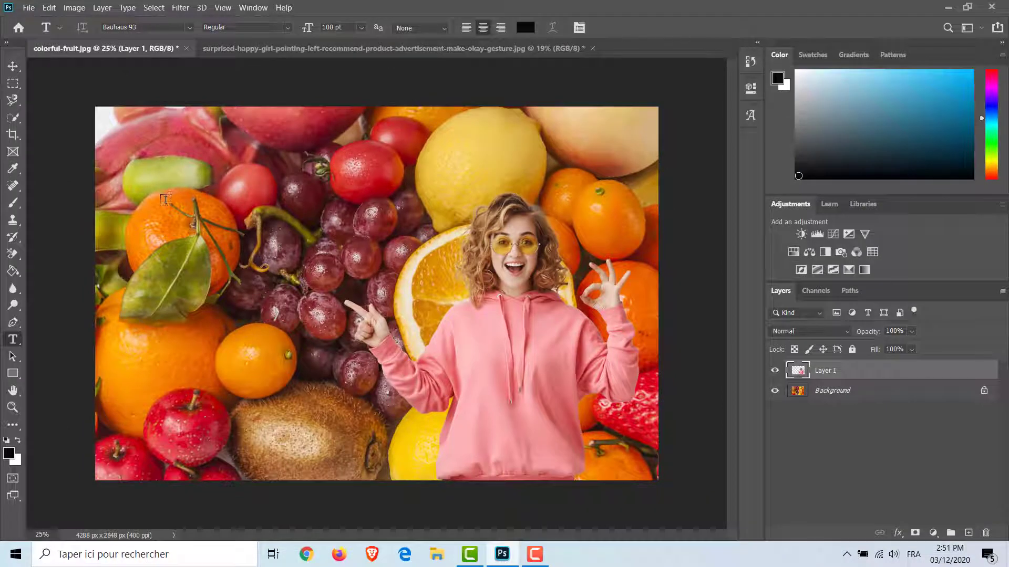
pyautogui.click(165, 188)
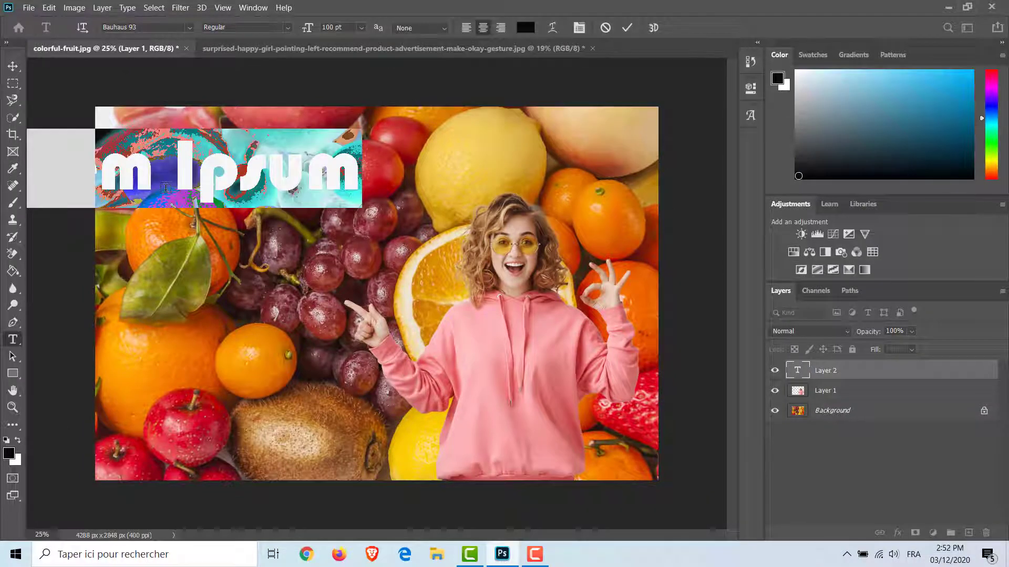
pyautogui.write('DELI')
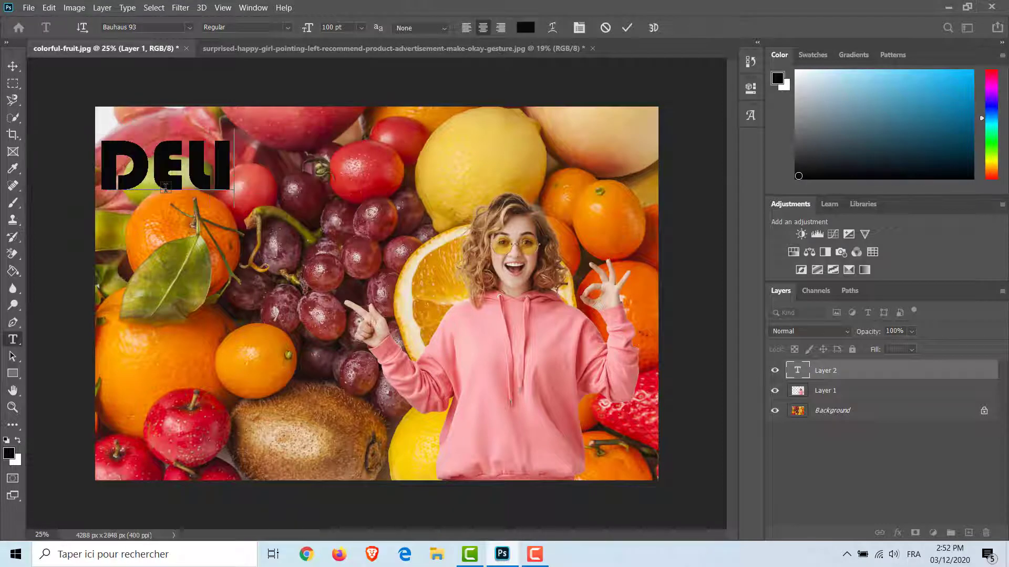
pyautogui.write('CIOUS')
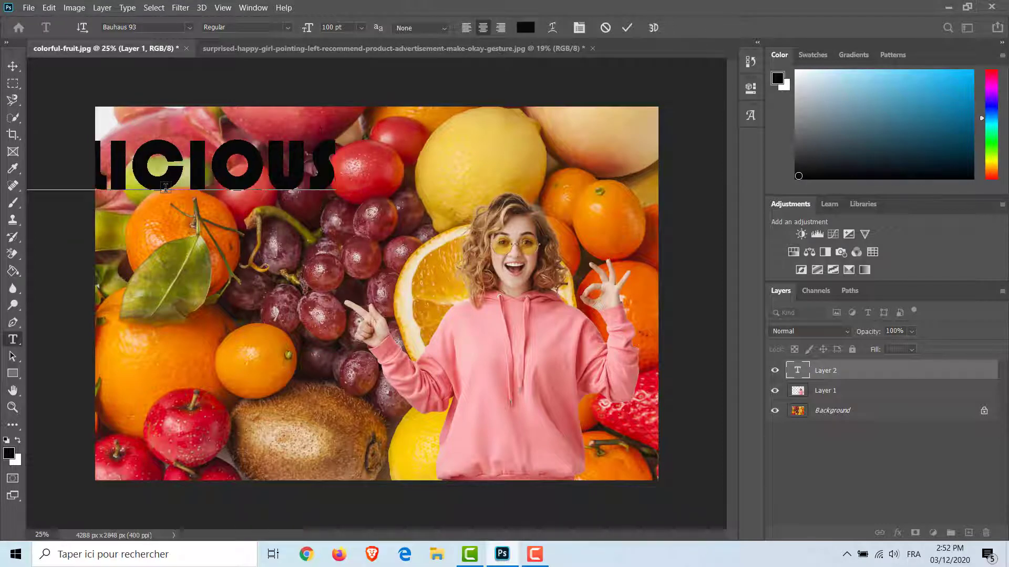
pyautogui.press('Return')
pyautogui.write('FRUIT')
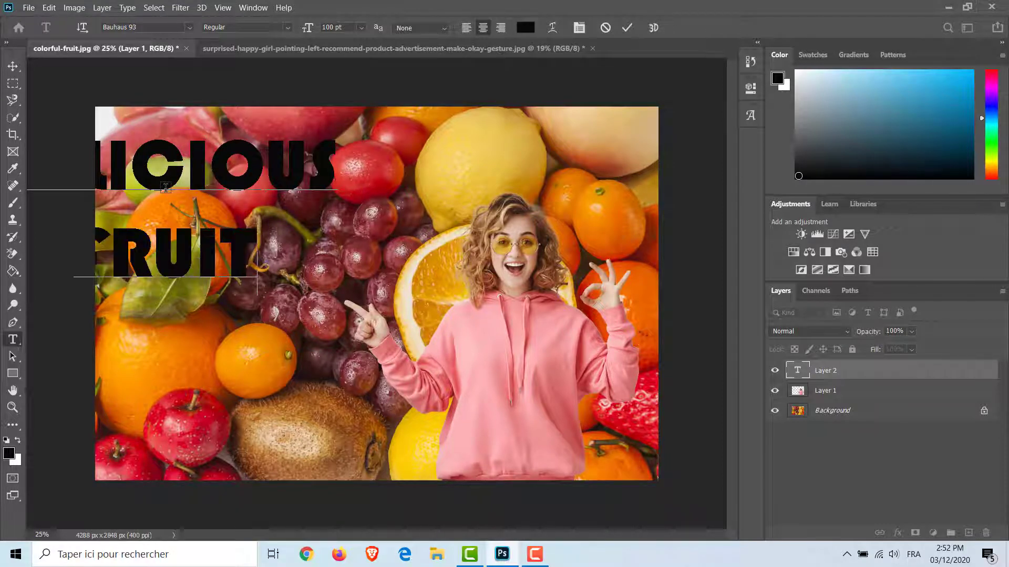
pyautogui.click(12, 66)
pyautogui.moveTo(146, 184); pyautogui.dragTo(273, 241)
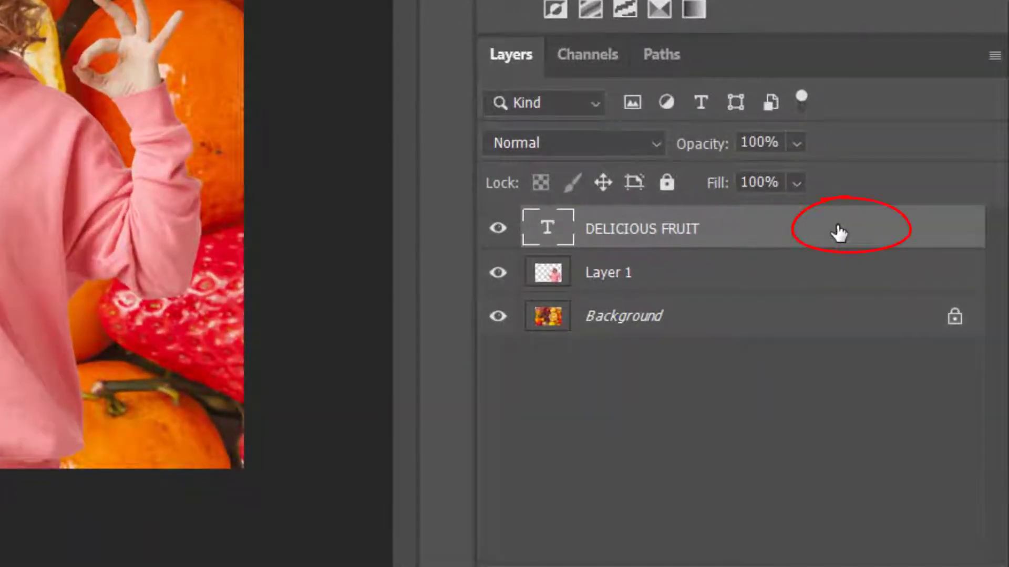
# Step: Add a white 100 px Stroke layer style with Outside position to the DELICIOUS FRUIT text layer
pyautogui.doubleClick(839, 233)
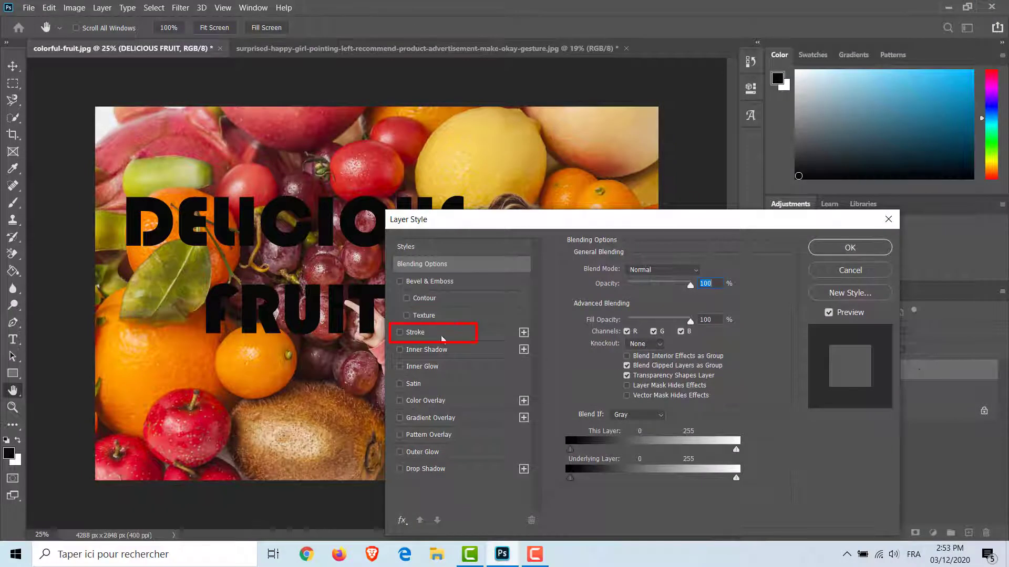
pyautogui.click(423, 332)
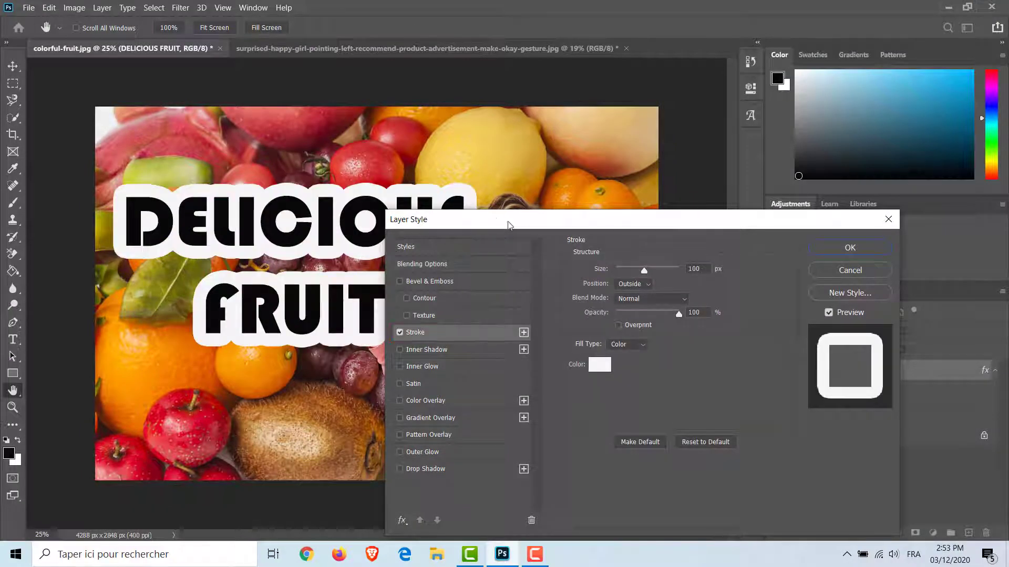
pyautogui.moveTo(501, 221)
pyautogui.mouseDown()
pyautogui.moveTo(597, 210)
pyautogui.moveTo(610, 144)
pyautogui.mouseUp()
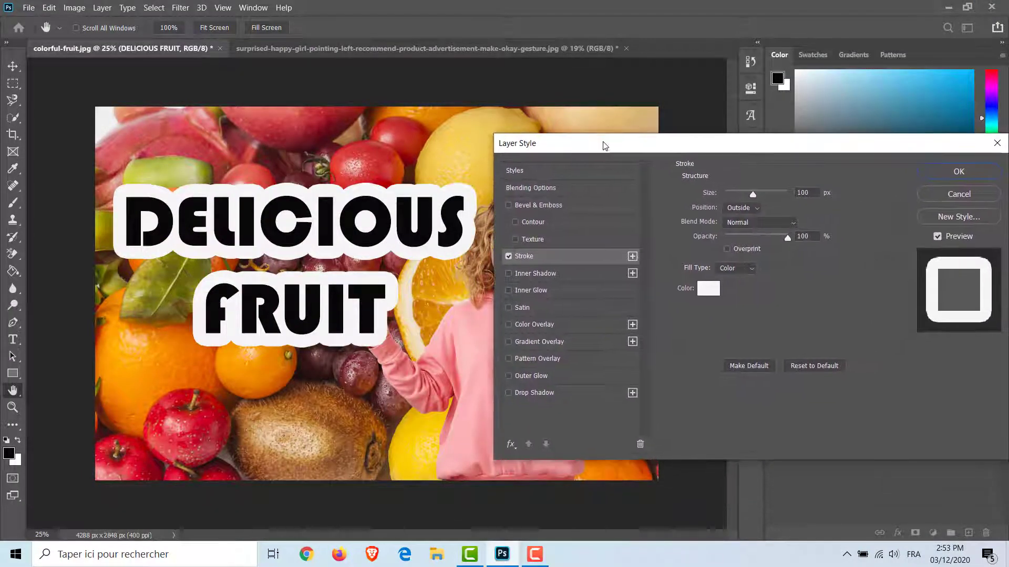
pyautogui.click(751, 210)
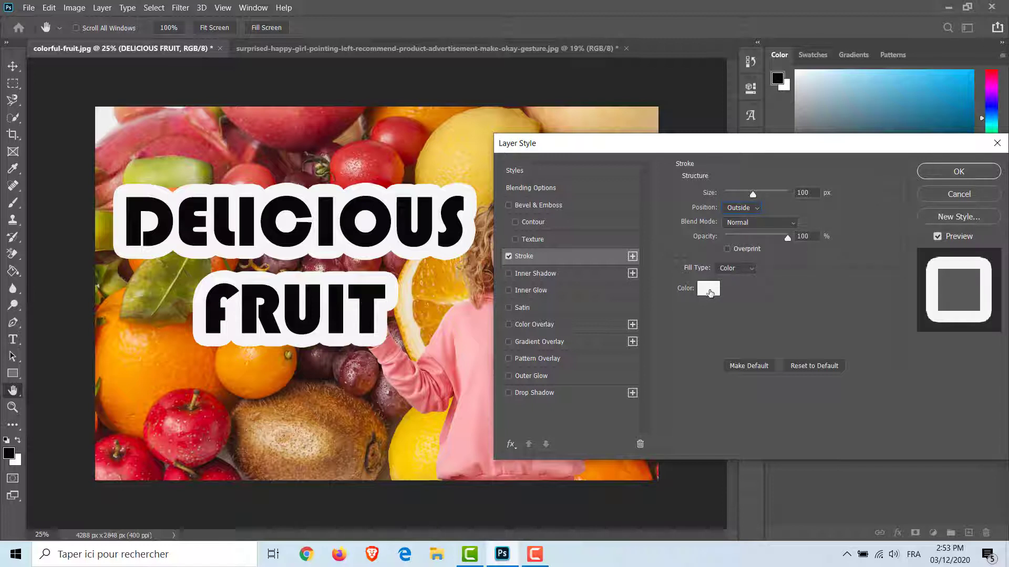
# Step: Set the text layer's Fill Opacity to 0% in the Blending Options and apply the layer style
pyautogui.click(547, 190)
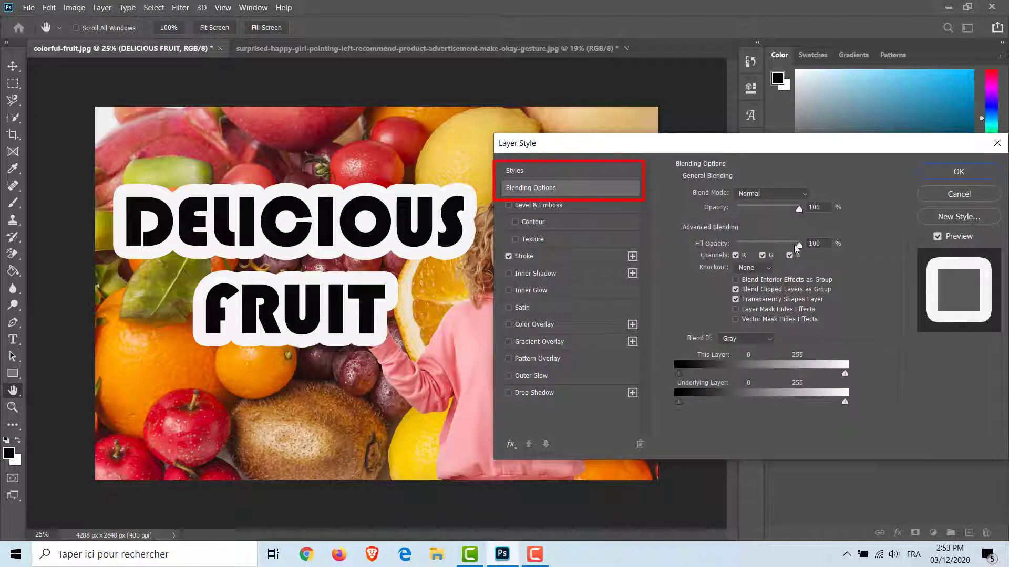
pyautogui.moveTo(798, 245); pyautogui.dragTo(736, 245)
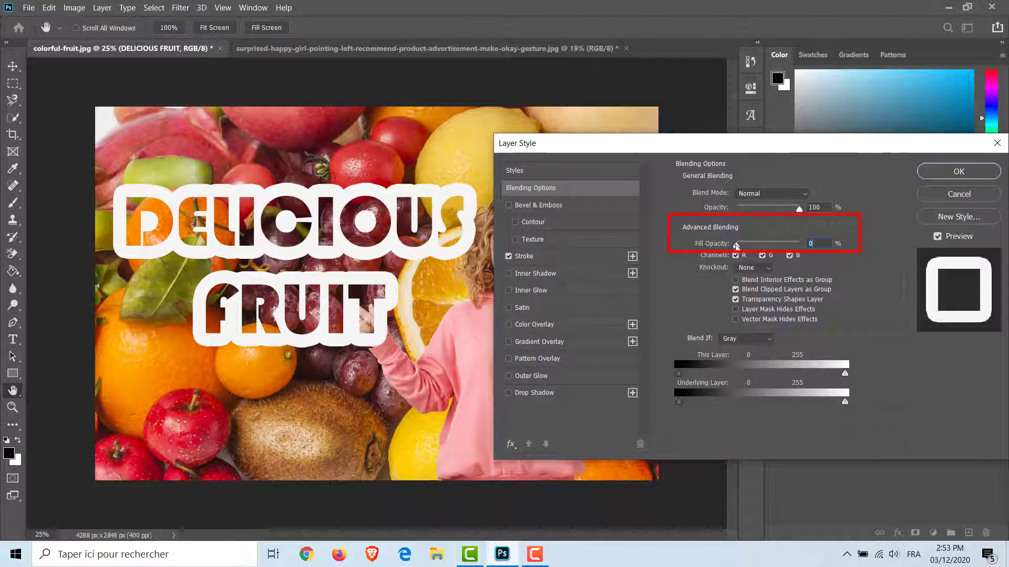
pyautogui.click(930, 176)
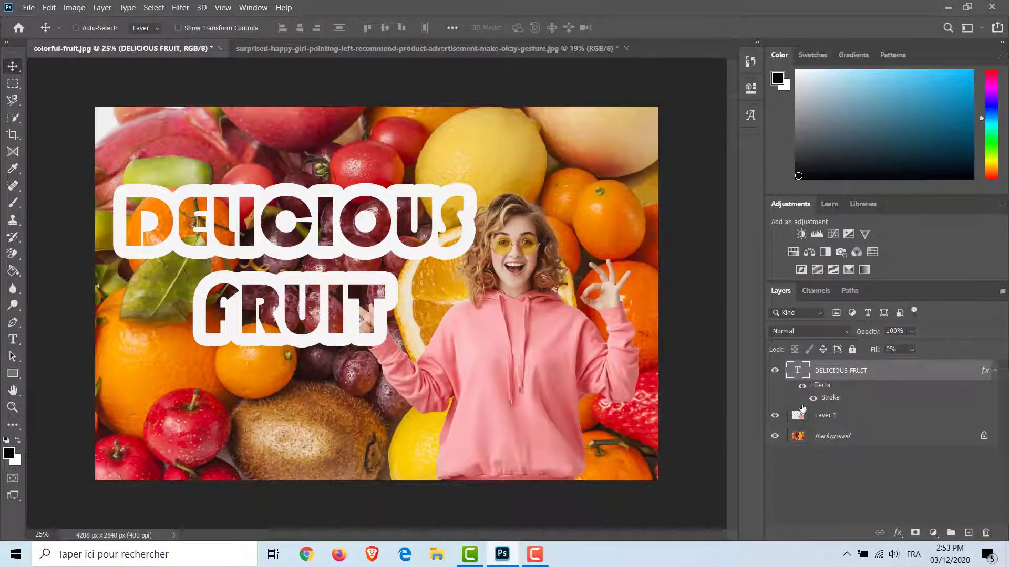
# Step: Move the girl's layer above the DELICIOUS FRUIT text layer in the stacking order
pyautogui.moveTo(798, 415); pyautogui.dragTo(800, 371)
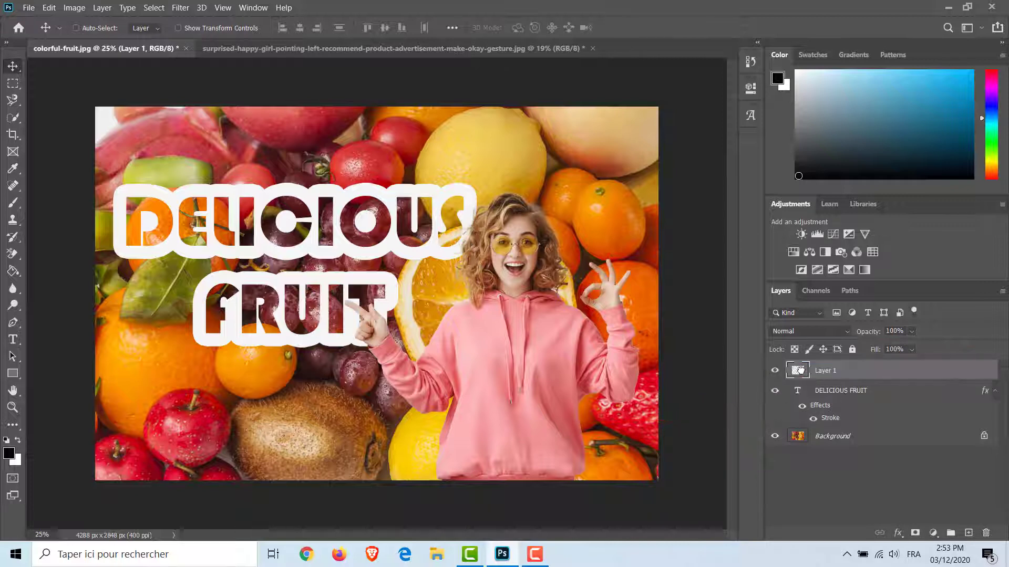